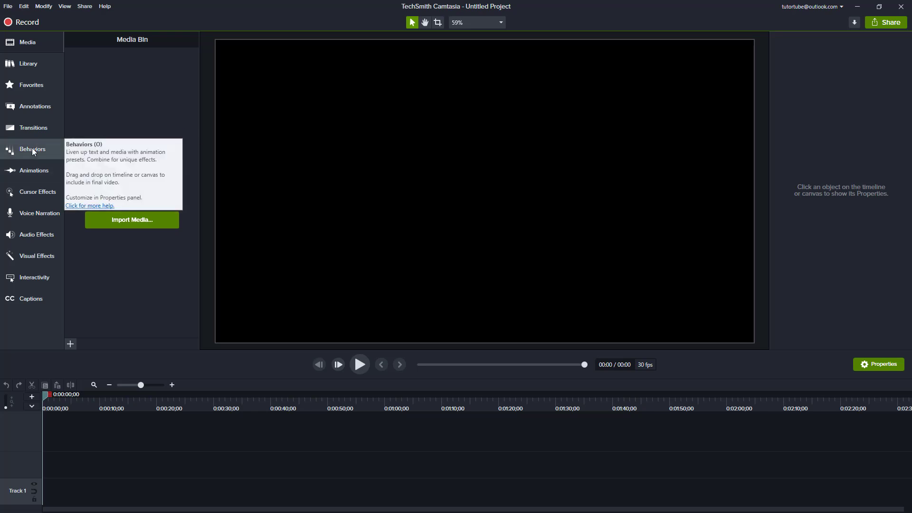
Add a white text rectangle callout to the canvas, enter the text TUTORTUBE, and move it to the horizontal middle
click(43, 111)
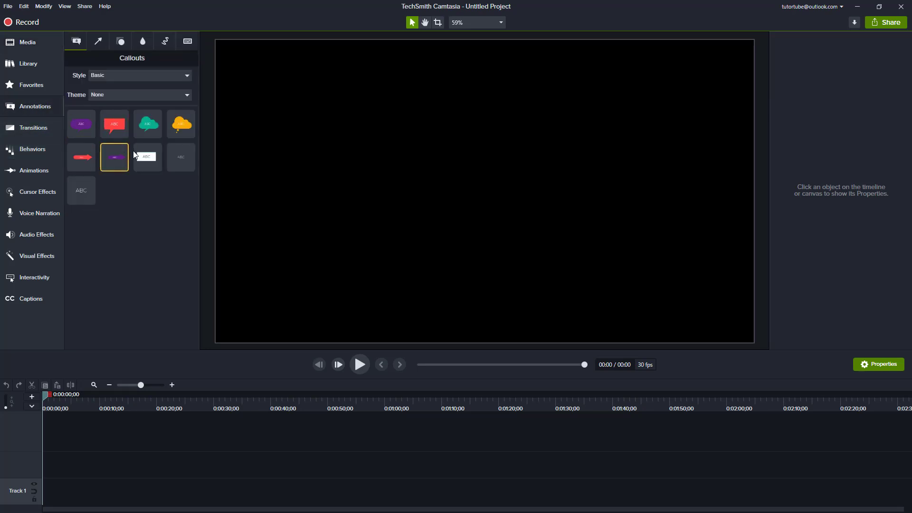
drag(159, 160, 612, 177)
double_click(498, 179)
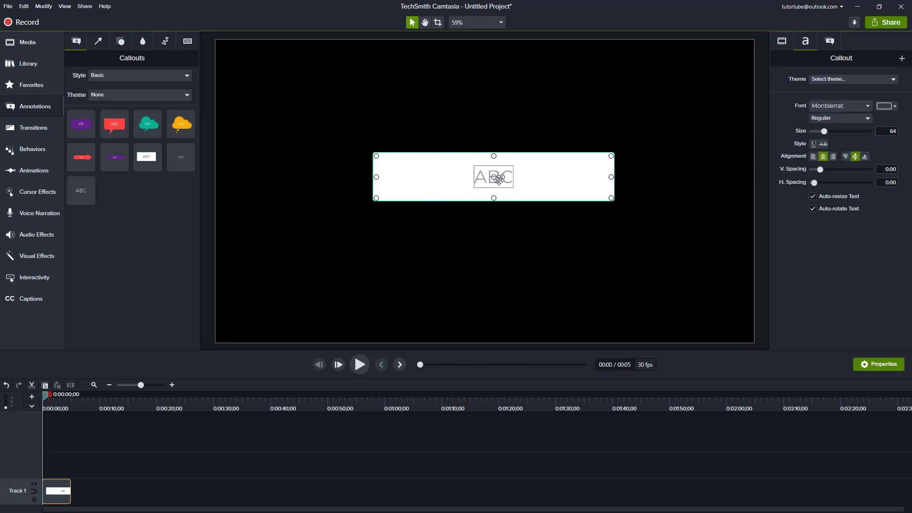
text(TUT)
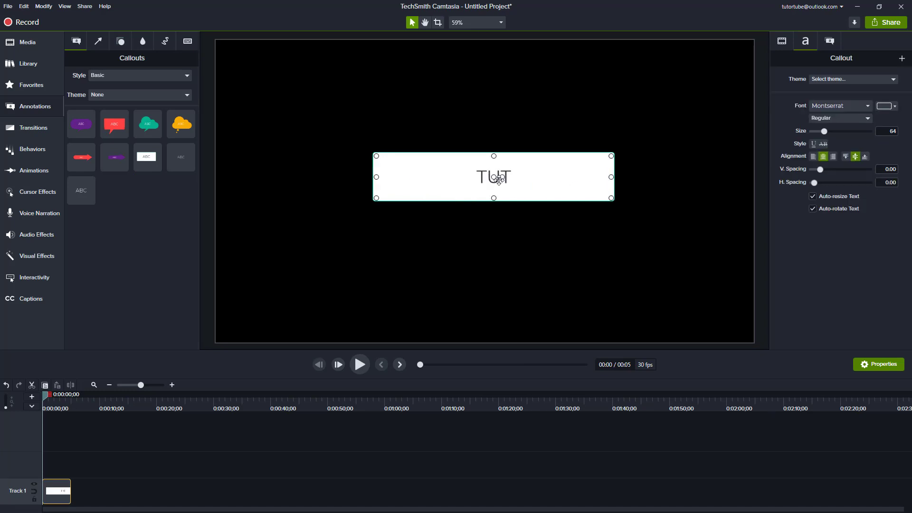
text(ORTUBE)
drag(521, 174, 513, 189)
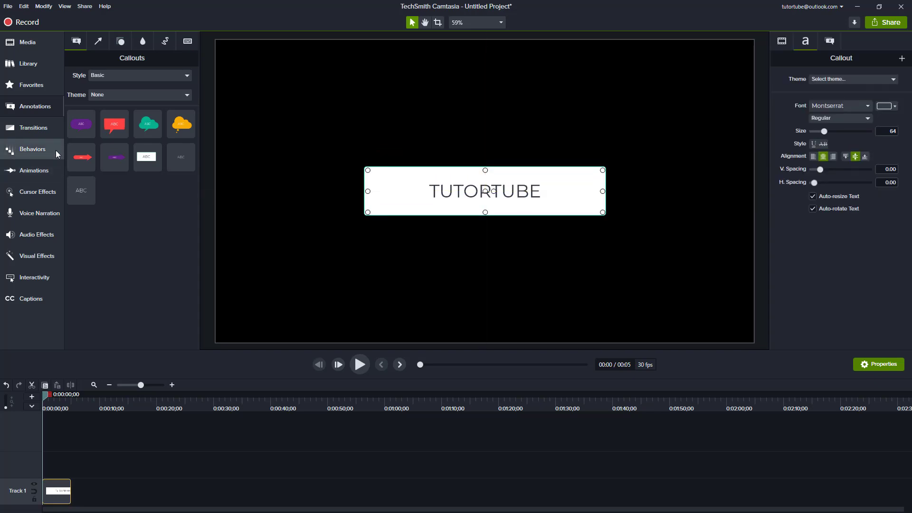
Zoom in on the timeline, apply the Drifting behavior to the callout, and preview the animation
click(44, 156)
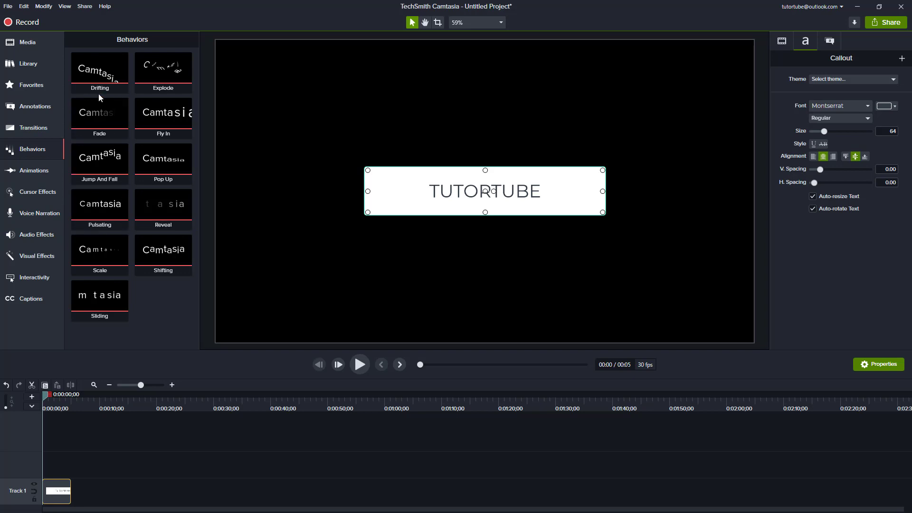
drag(141, 386, 157, 387)
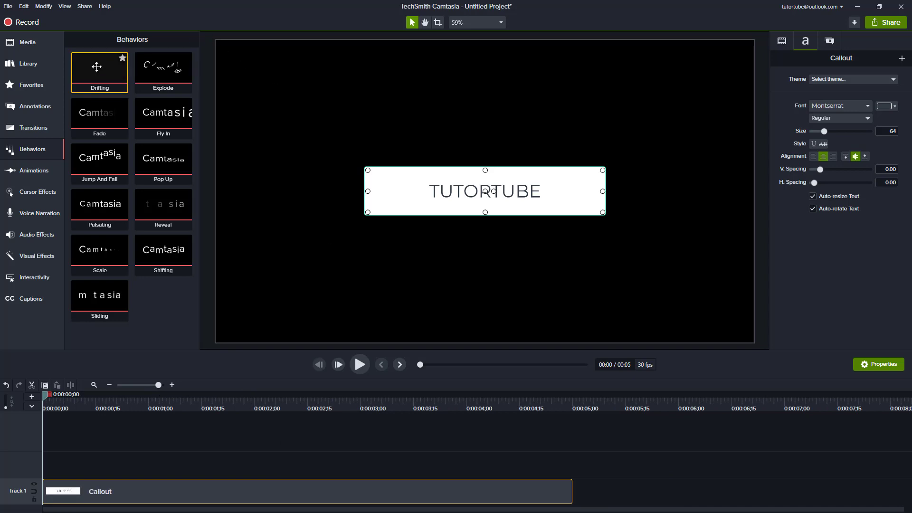
drag(93, 63, 491, 190)
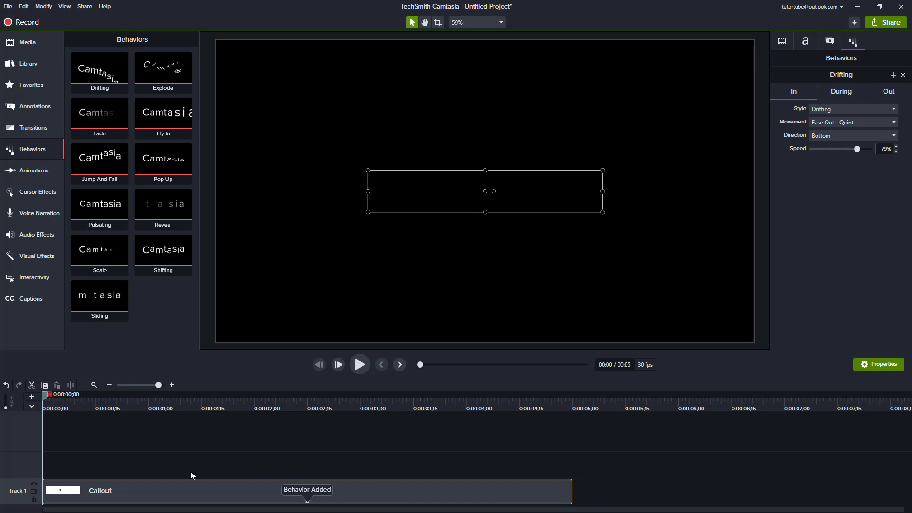
key(space)
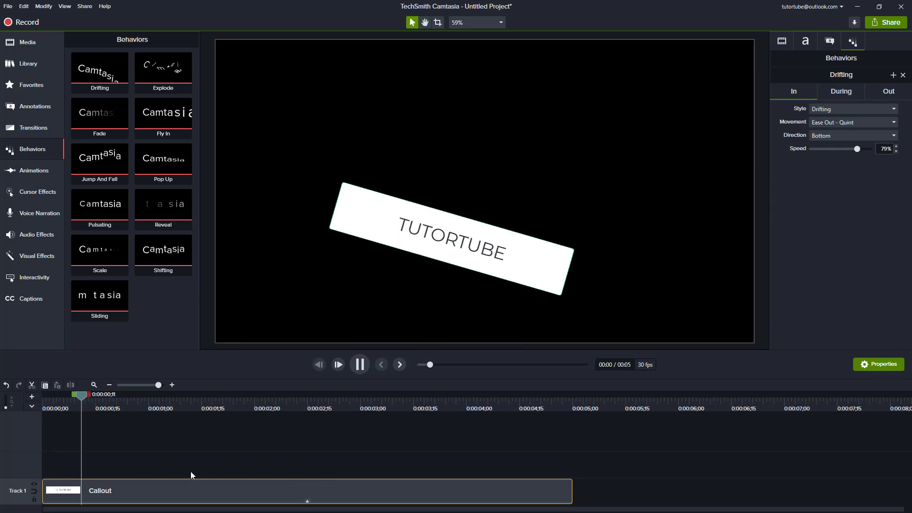
key(space)
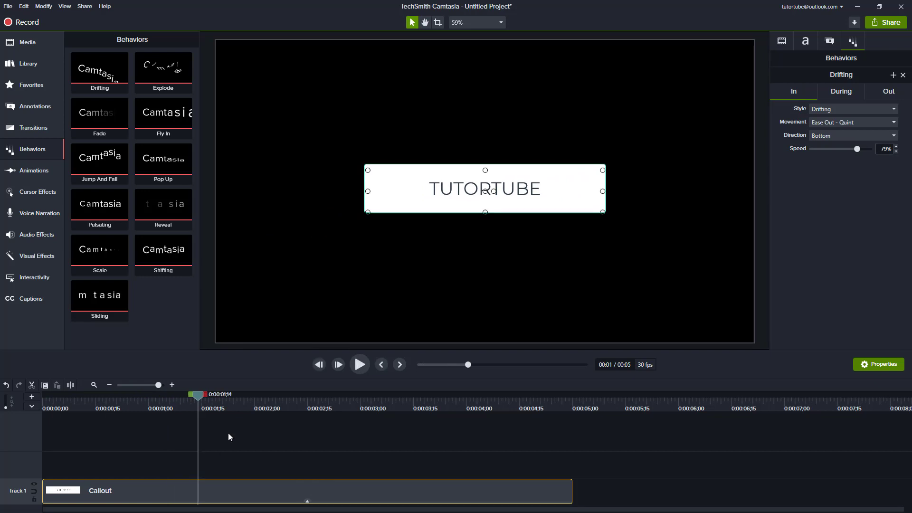
drag(176, 405, 170, 438)
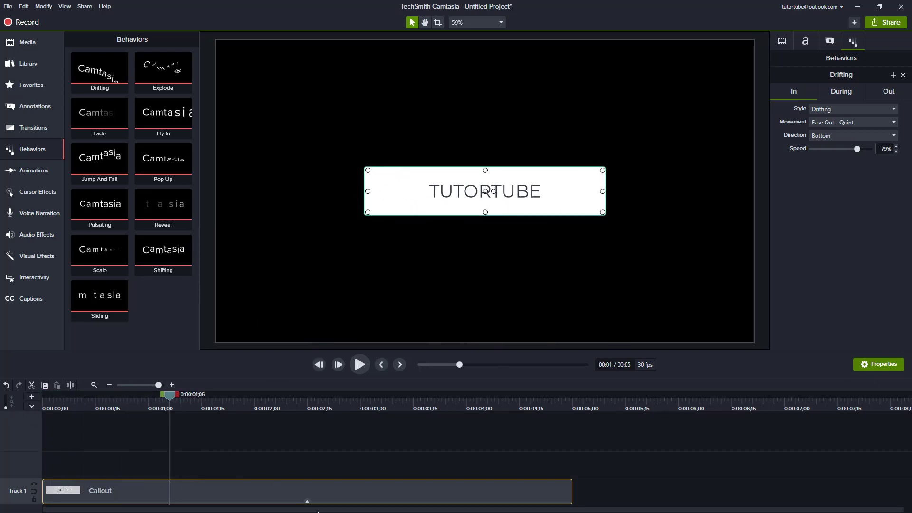
Expand the callout's effects on the timeline, add the Reveal behavior alongside Drifting, and preview the combination from the start
click(307, 503)
click(220, 499)
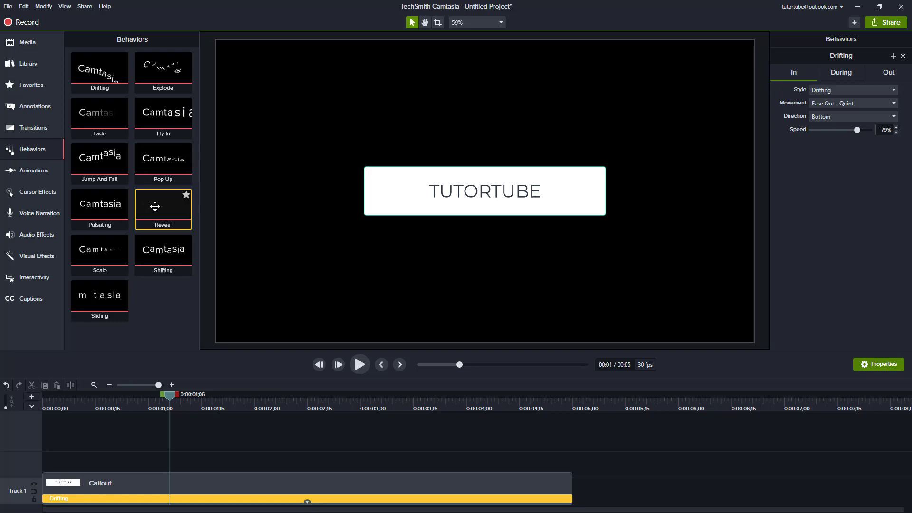
drag(157, 205, 404, 200)
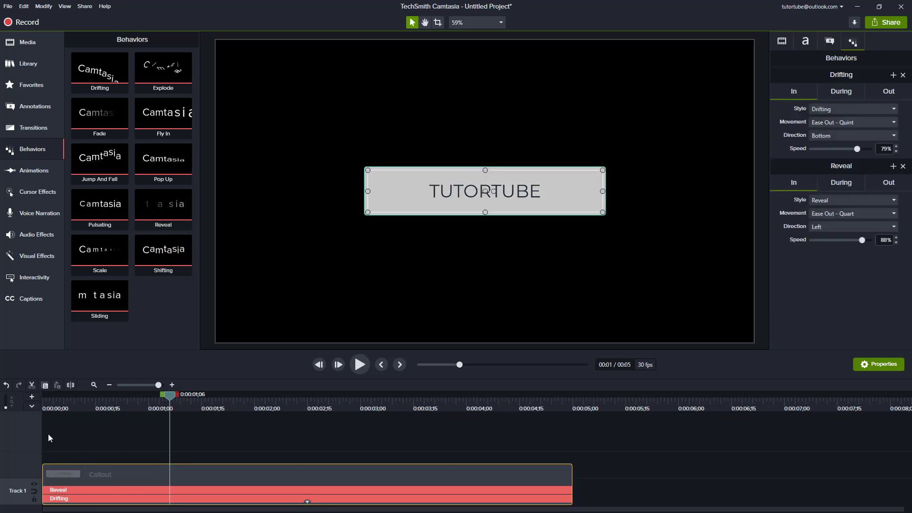
click(60, 403)
key(space)
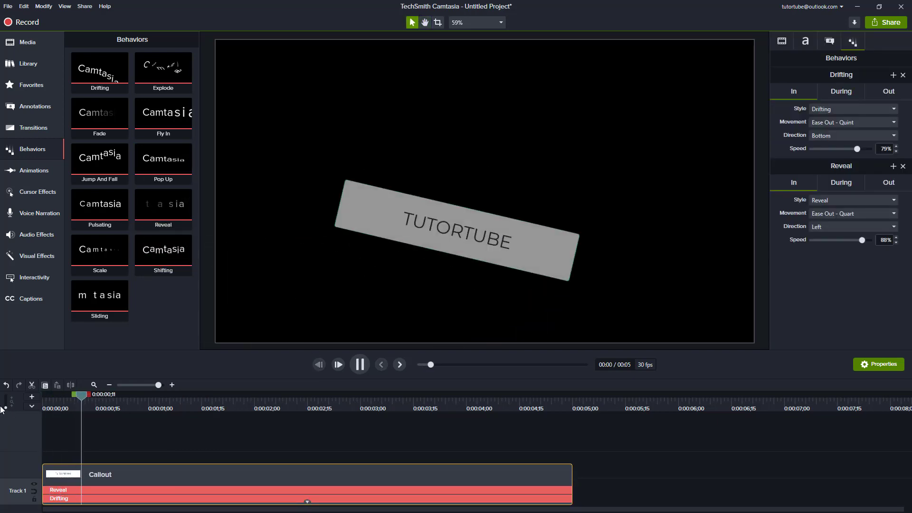
key(space)
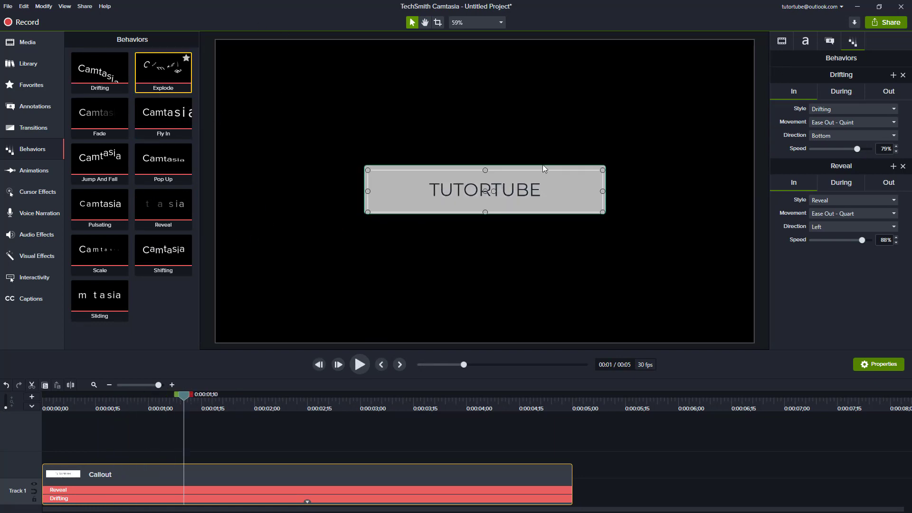
Replace the callout's Reveal and Drifting behaviors with Explode and preview it from the start
click(903, 168)
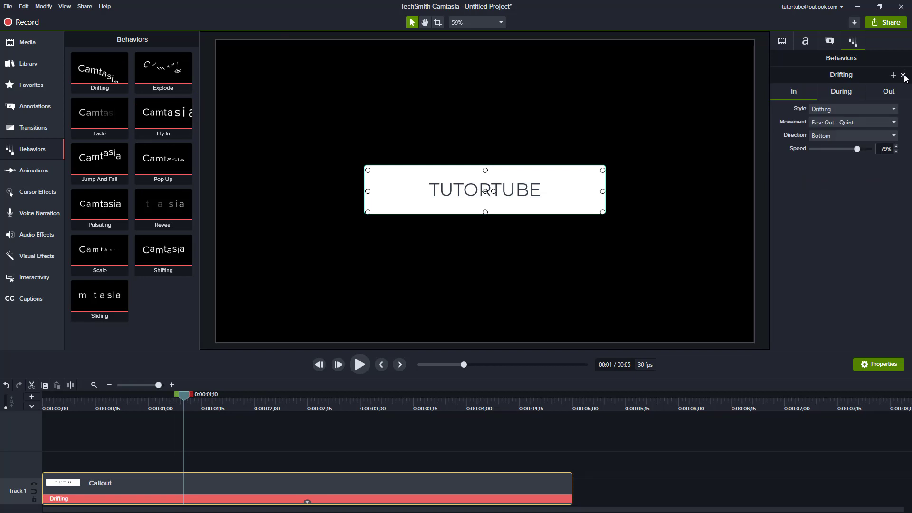
click(904, 76)
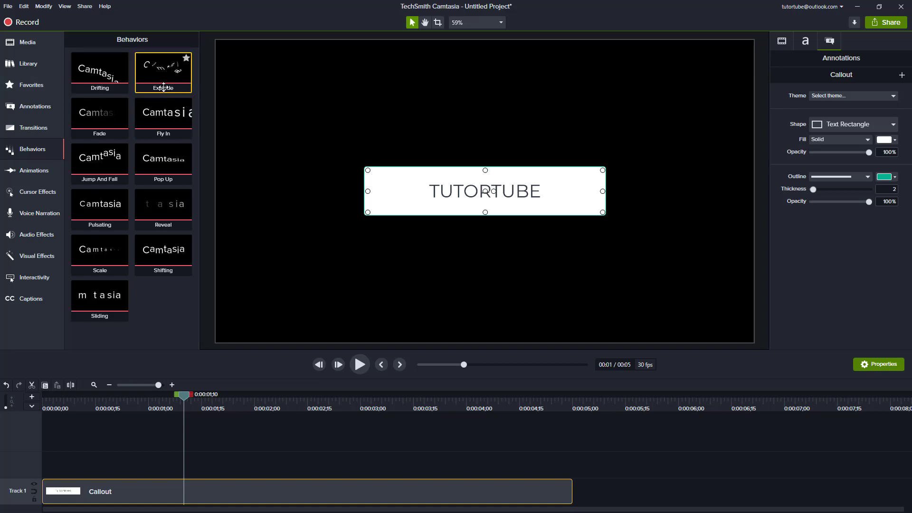
drag(164, 86, 461, 212)
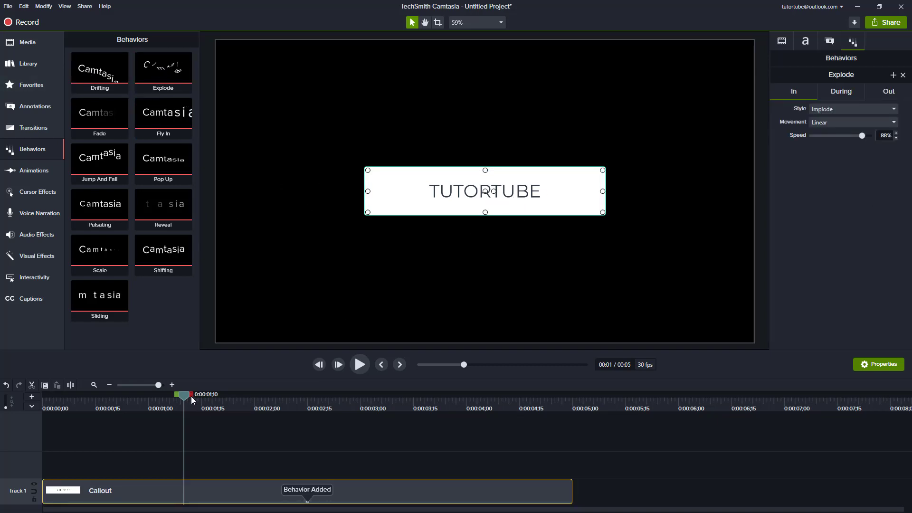
drag(191, 396, 10, 396)
key(space)
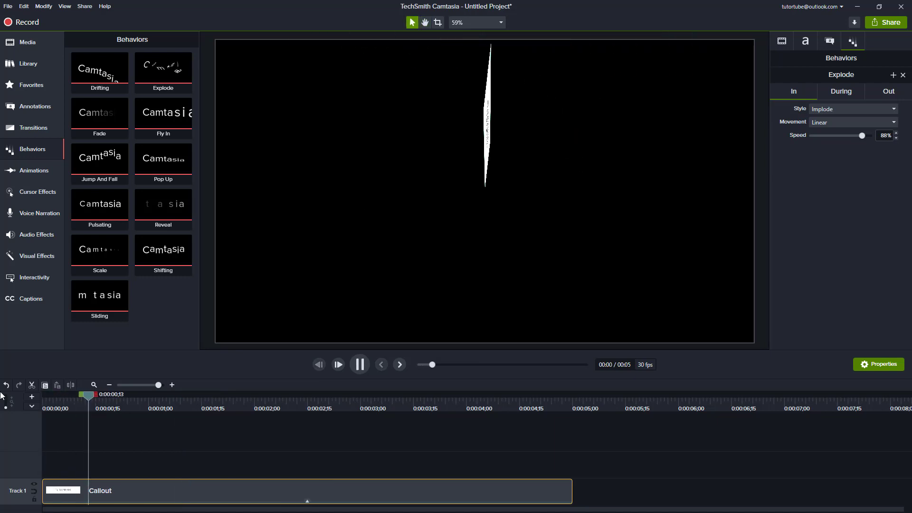
key(space)
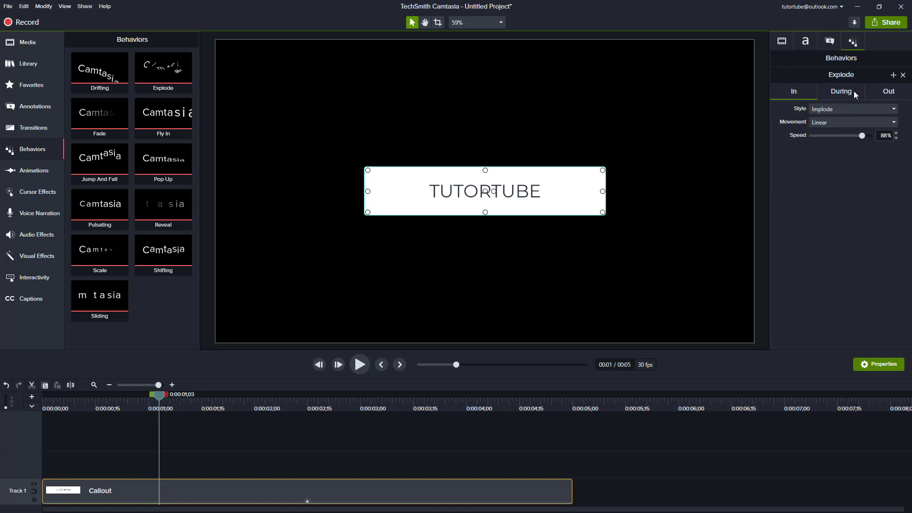
drag(161, 398, 25, 431)
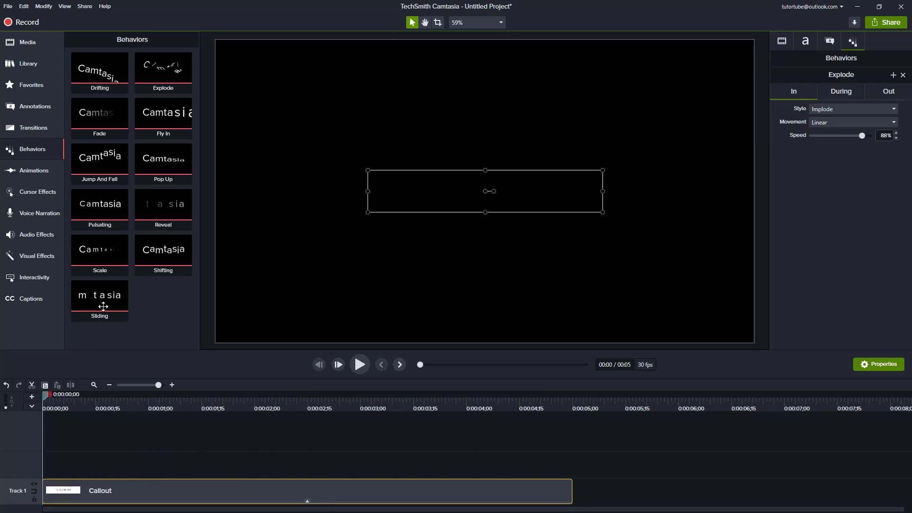
Replace the callout's Explode behavior with Drifting, play the clip, and park the playhead at 0:00:00;13
click(903, 76)
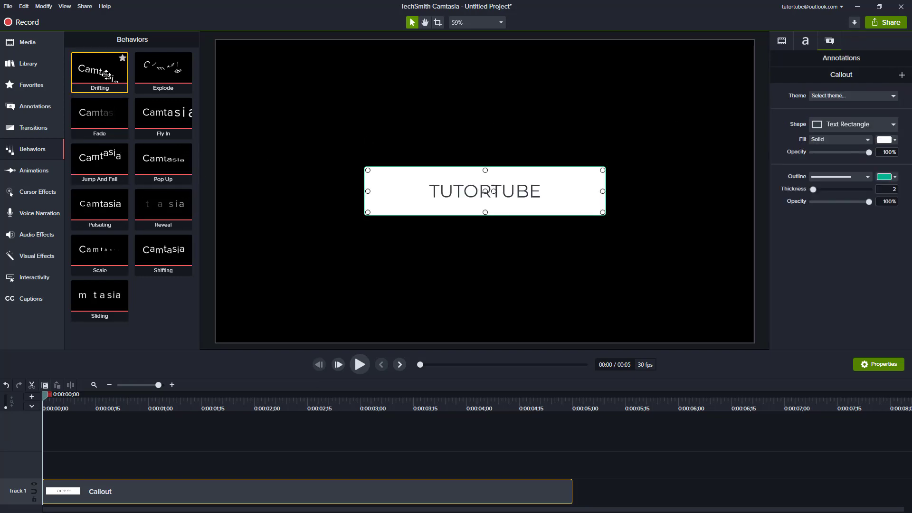
drag(101, 72, 189, 497)
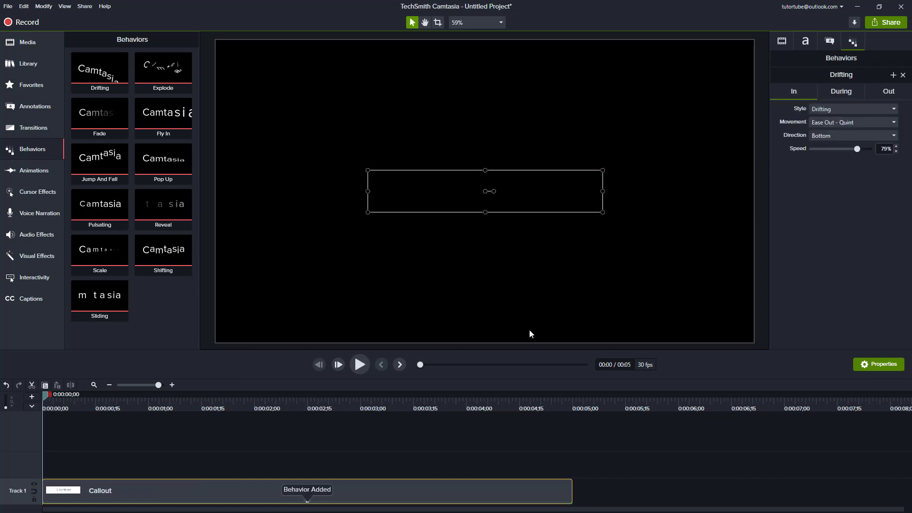
key(space)
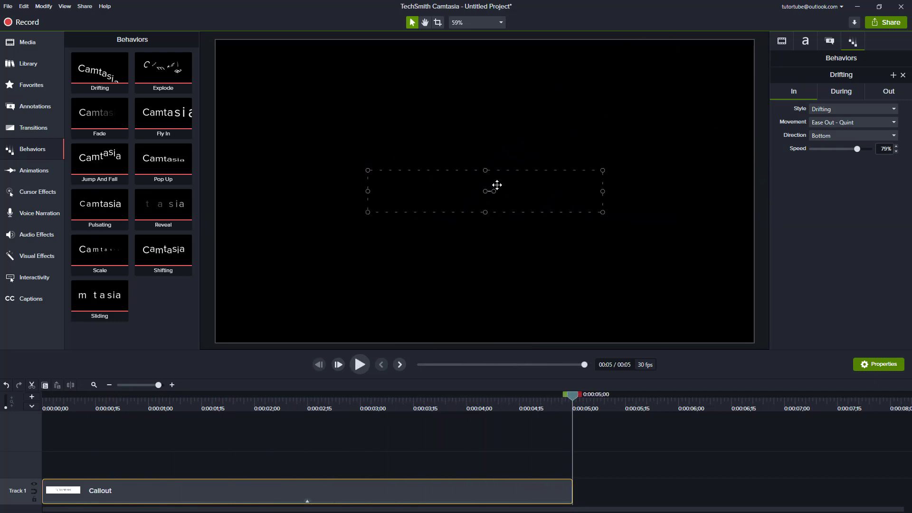
drag(574, 399, 88, 395)
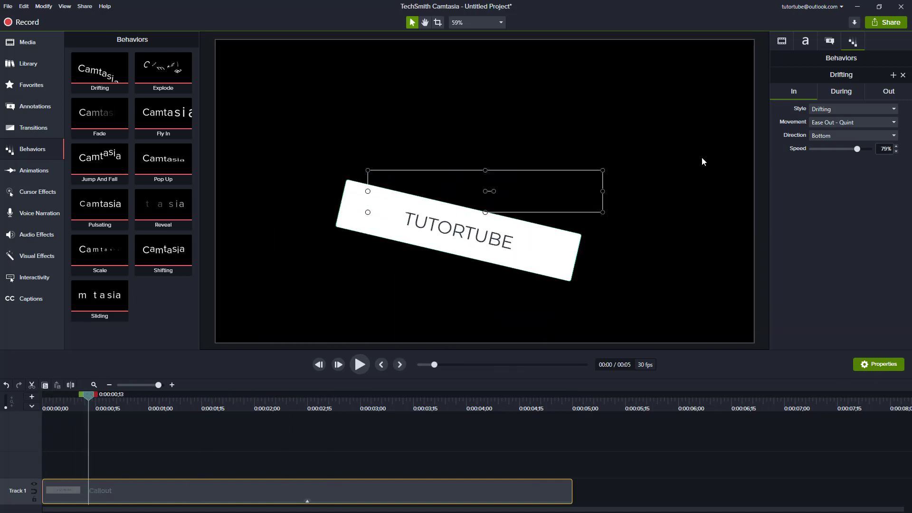
Set the Drifting behavior's In movement to Bounce and preview it from the start
click(828, 124)
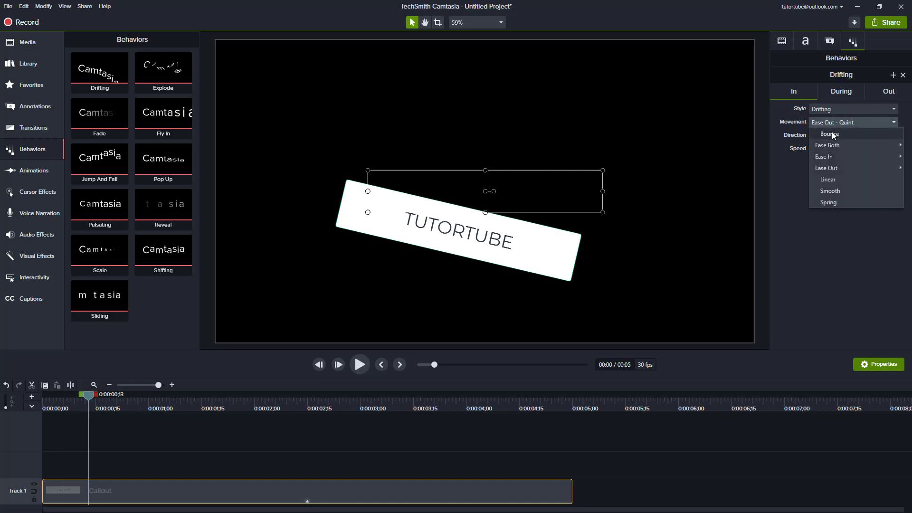
click(832, 133)
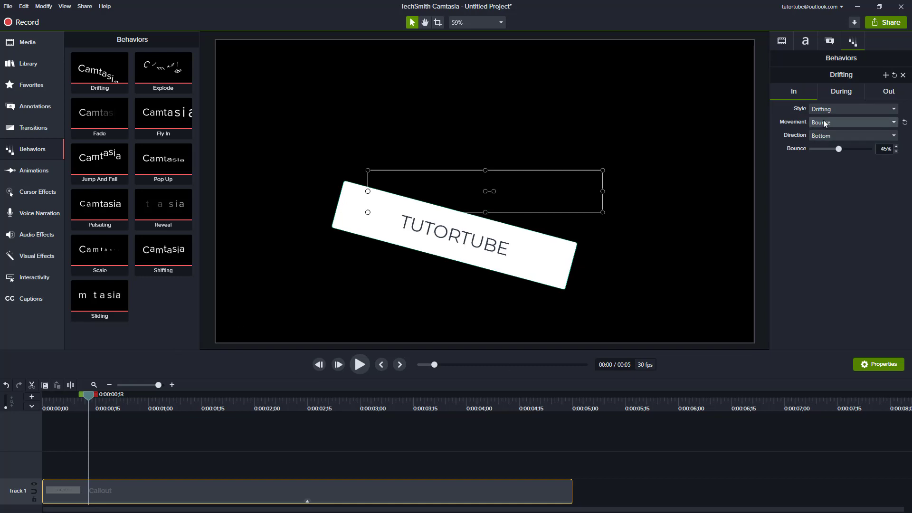
drag(93, 396, 2, 404)
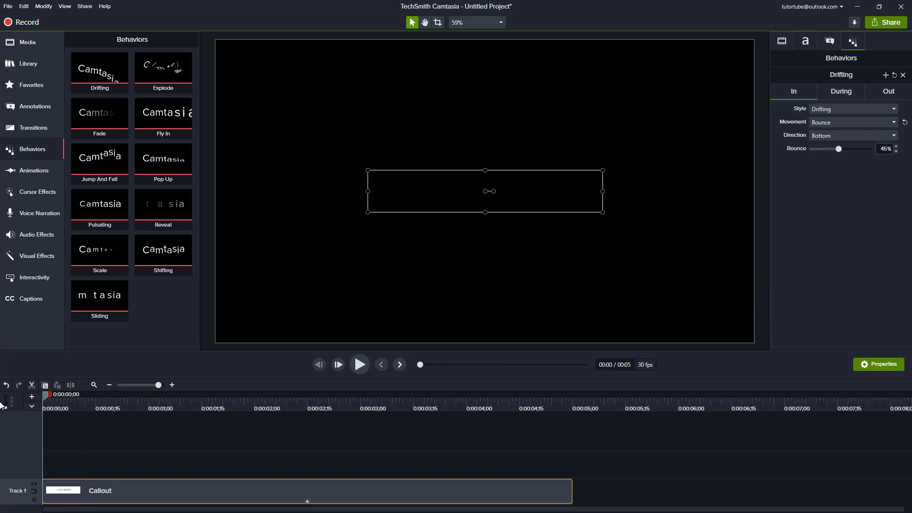
key(space)
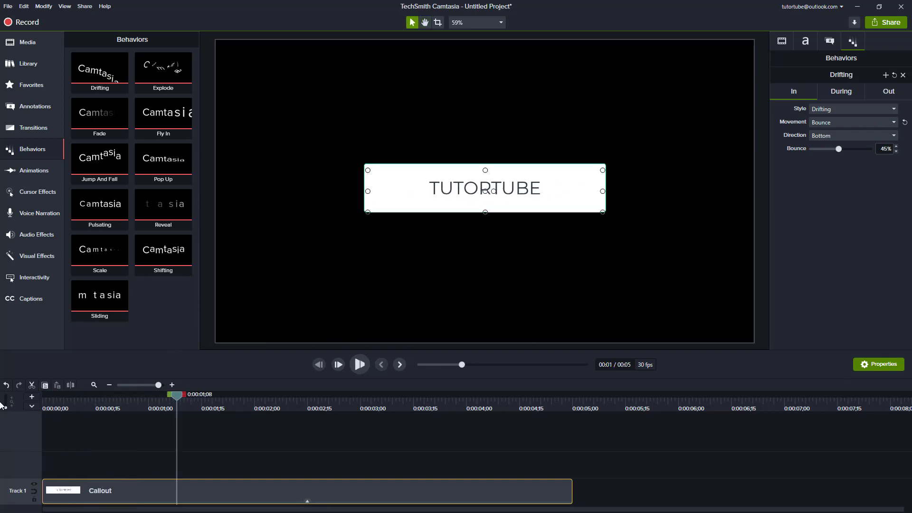
Set the Drifting behavior's In movement to Smooth and preview it from the start
click(832, 124)
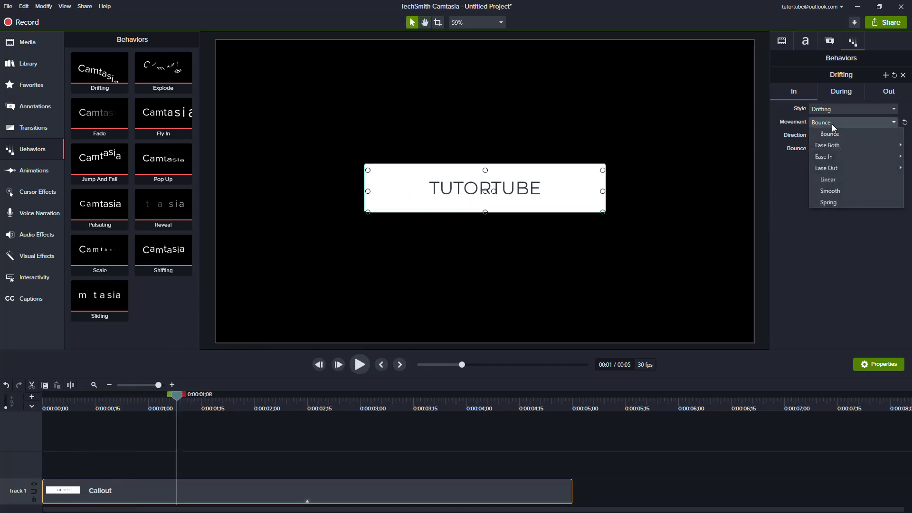
click(841, 192)
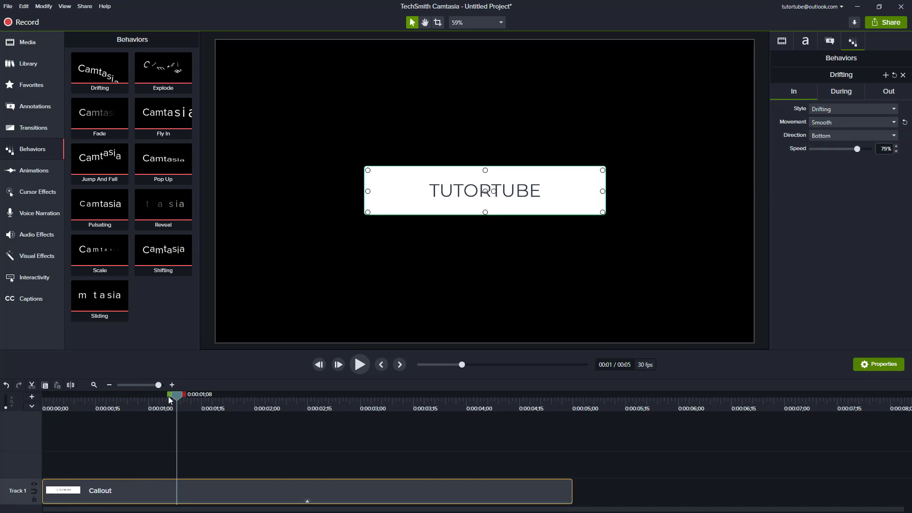
key(ctrl+Home)
key(space)
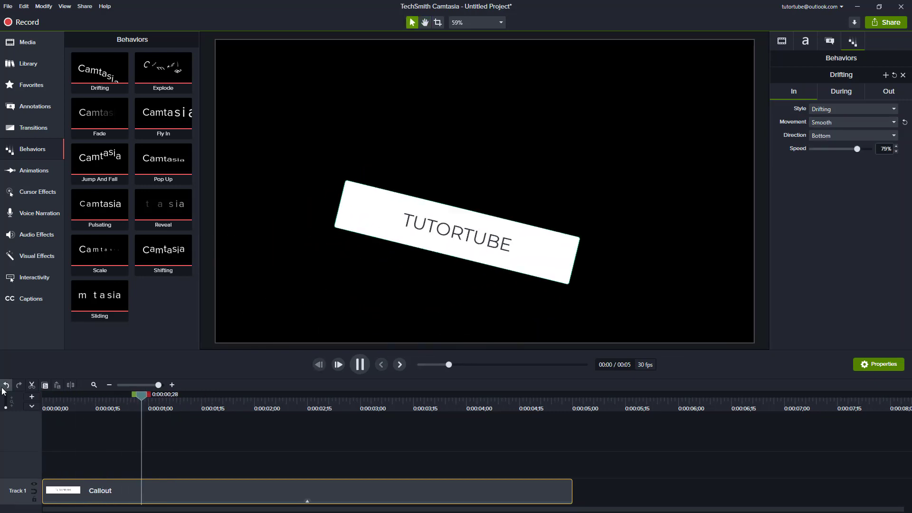
key(space)
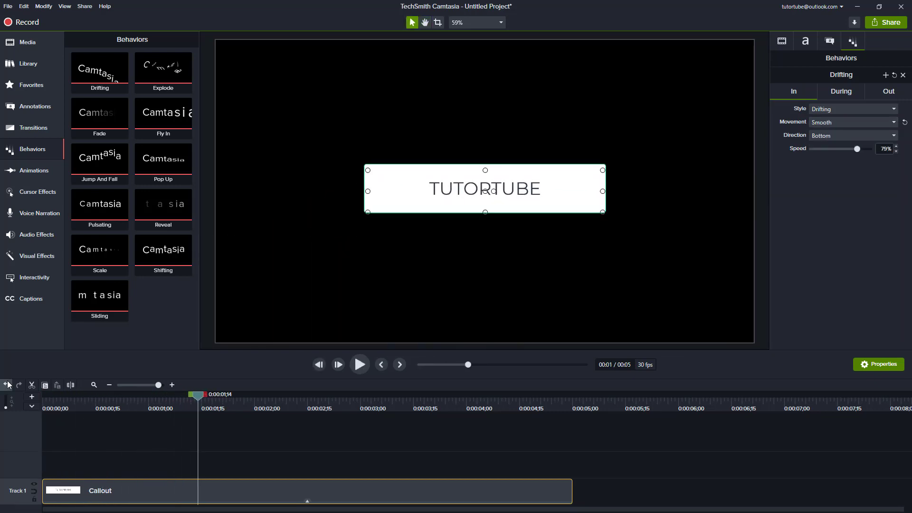
Set the Drifting behavior's In direction to Left and preview it from the start
click(834, 135)
click(835, 150)
drag(198, 396, 1, 395)
key(space)
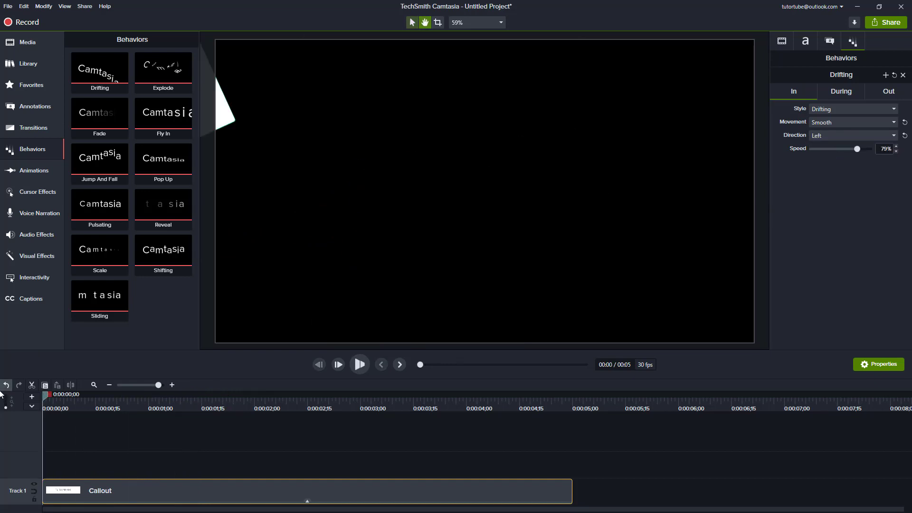
key(space)
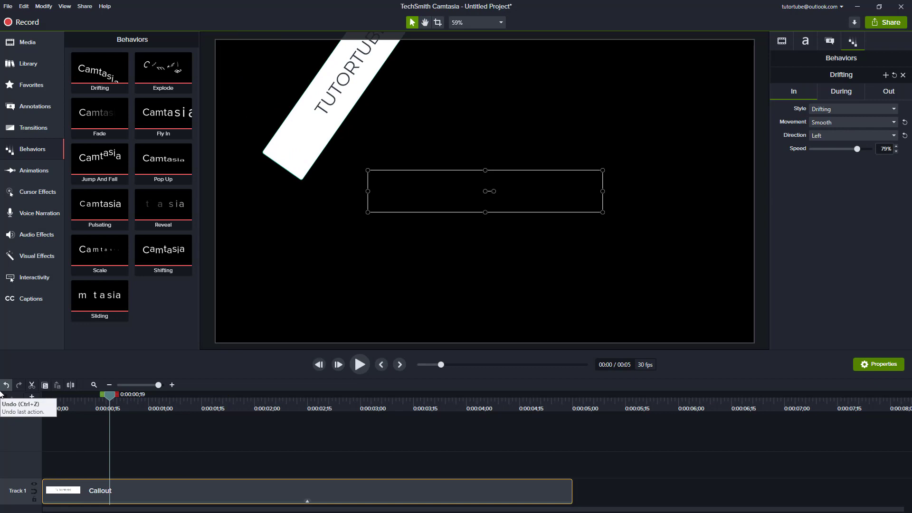
Try the Top, Bottom and Left directions for the Drifting behavior's In phase
click(825, 135)
click(836, 171)
click(834, 138)
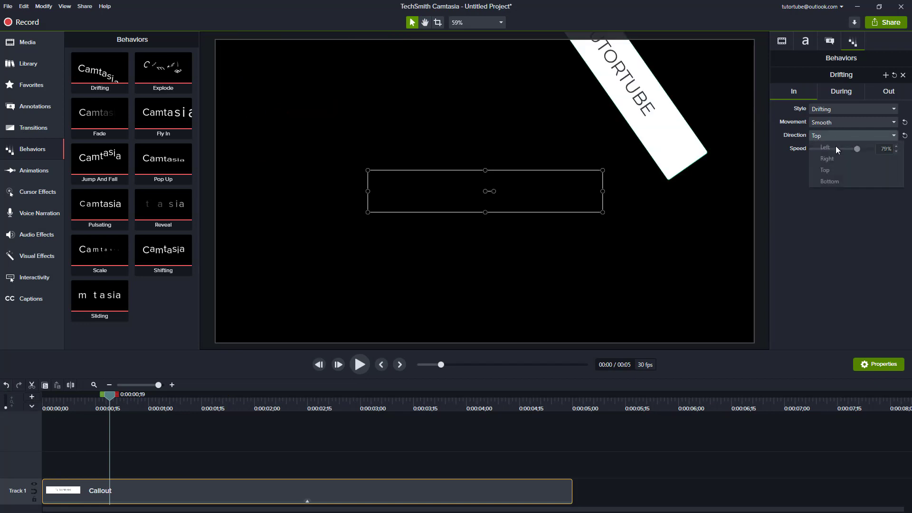
click(837, 182)
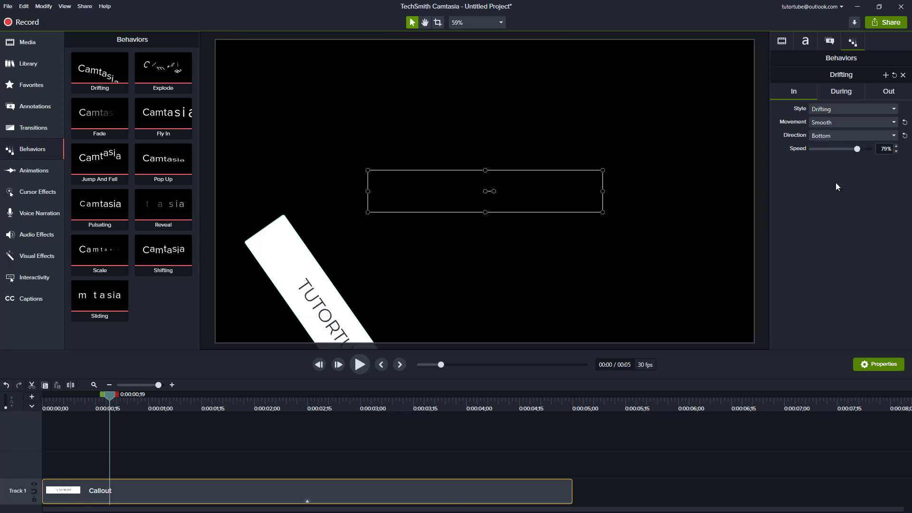
click(837, 136)
click(831, 147)
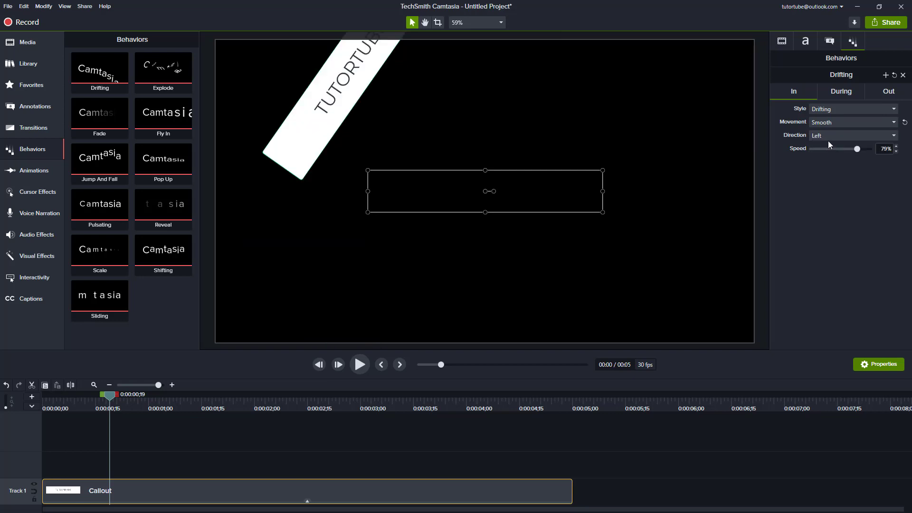
Set the Drifting behavior's In direction to Right and preview it from the start
click(827, 136)
click(831, 158)
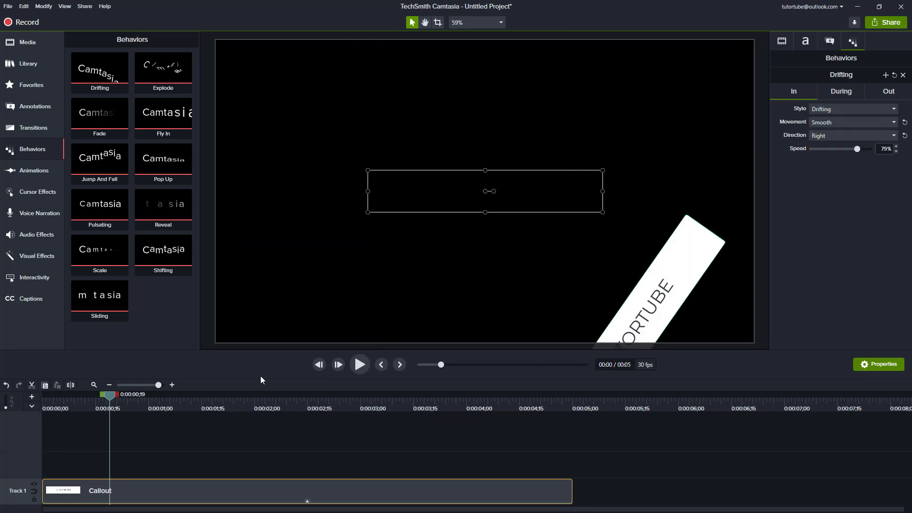
drag(106, 398, 2, 405)
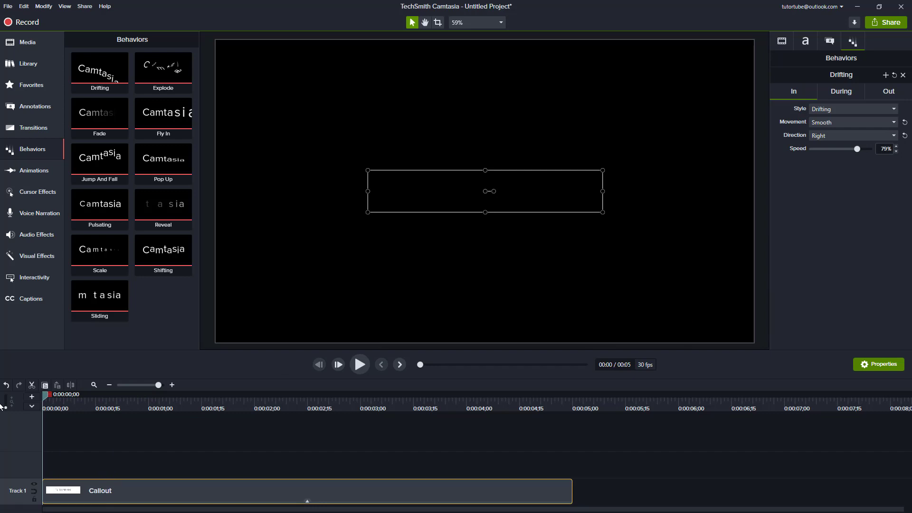
key(space)
key(space)
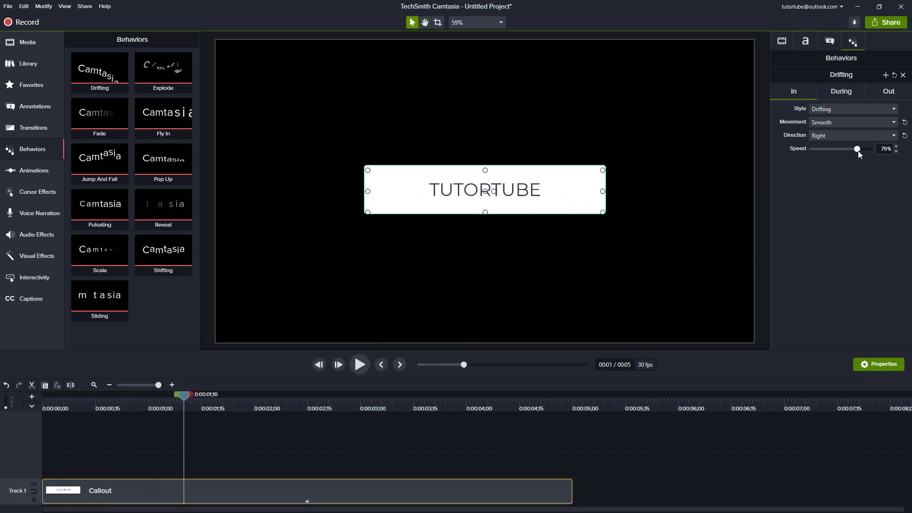
Lower the Drifting behavior's In speed to 13% and preview it from the start
drag(858, 150, 813, 151)
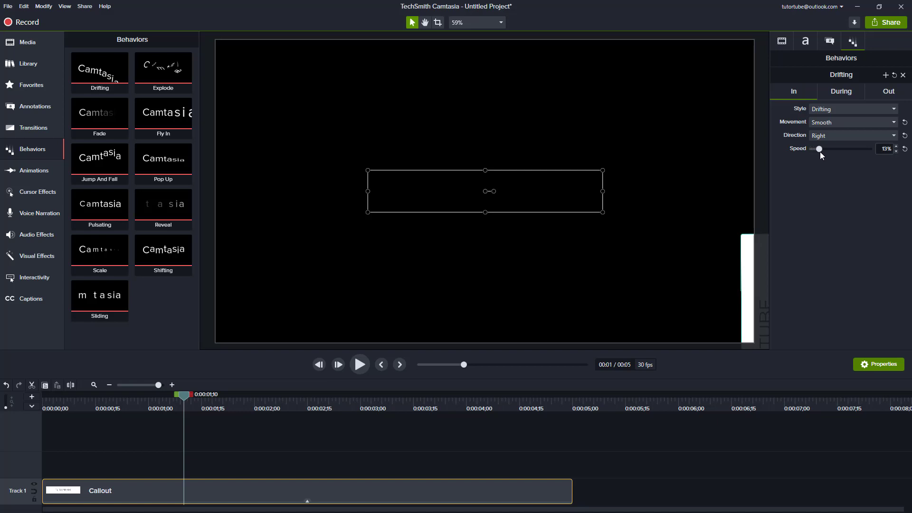
drag(188, 401, 42, 401)
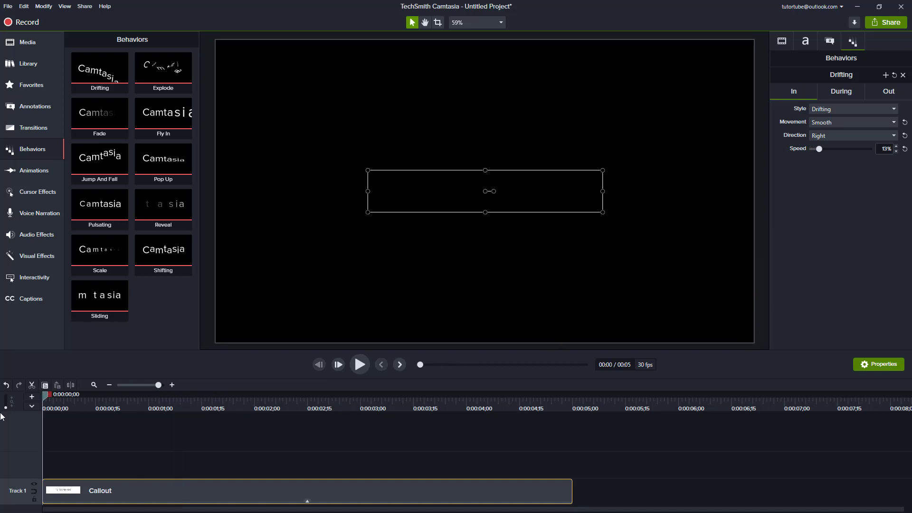
key(space)
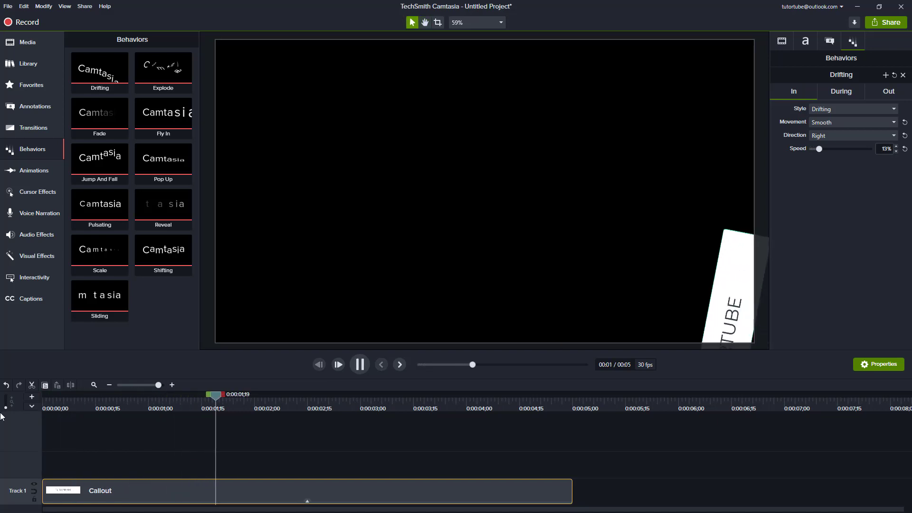
key(space)
Raise the Drifting behavior's In speed to 100% and preview it from the start
drag(820, 149, 892, 153)
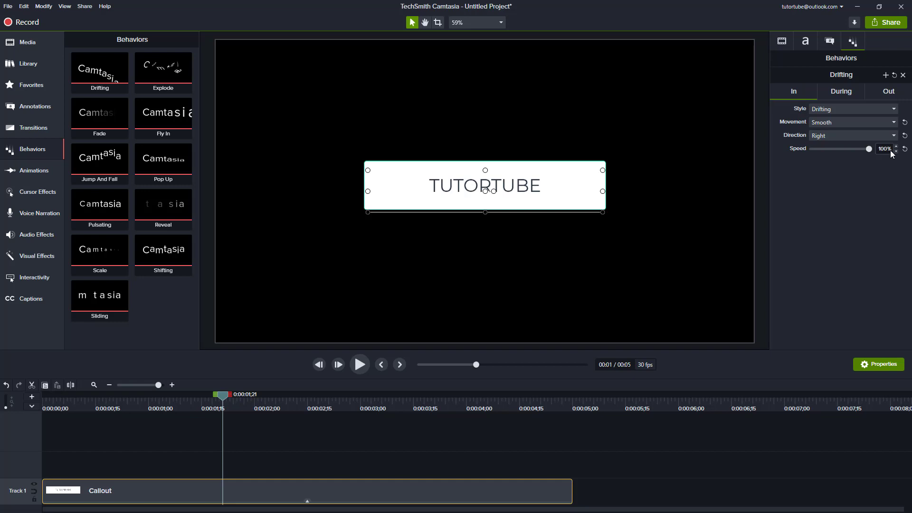
drag(196, 406, 1, 420)
key(space)
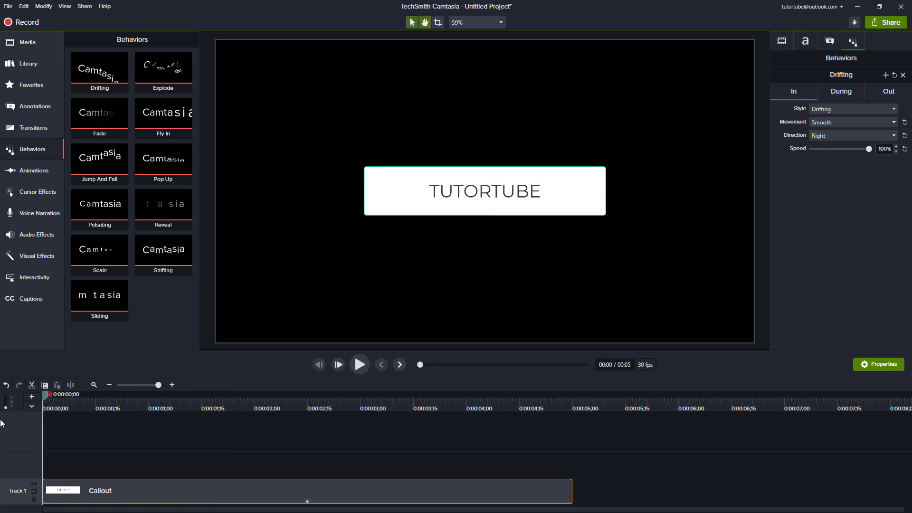
key(space)
Set the Drifting behavior's In speed to 95% and preview it from the start
drag(52, 405, 1, 409)
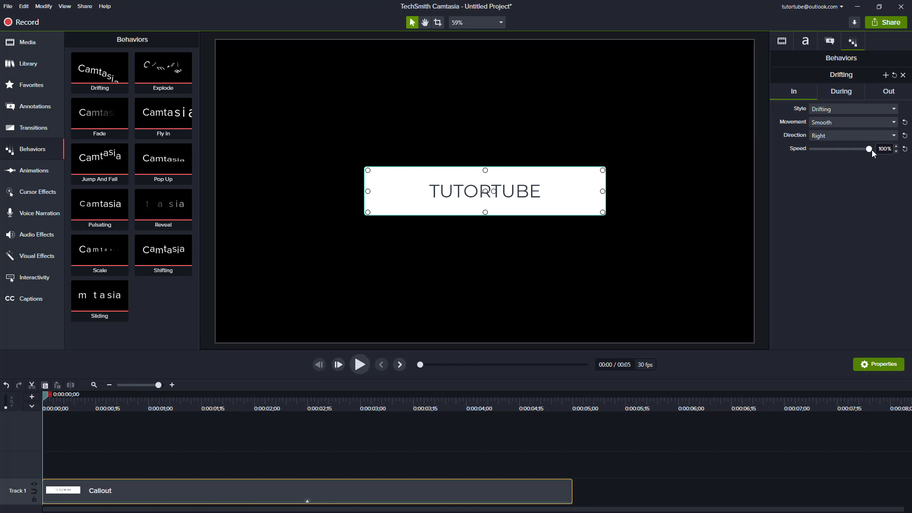
drag(869, 150, 865, 149)
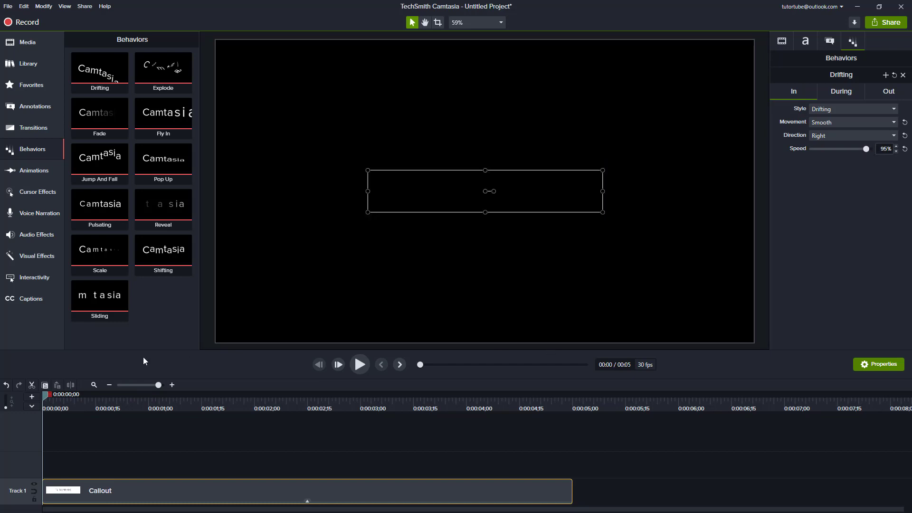
key(space)
key(space)
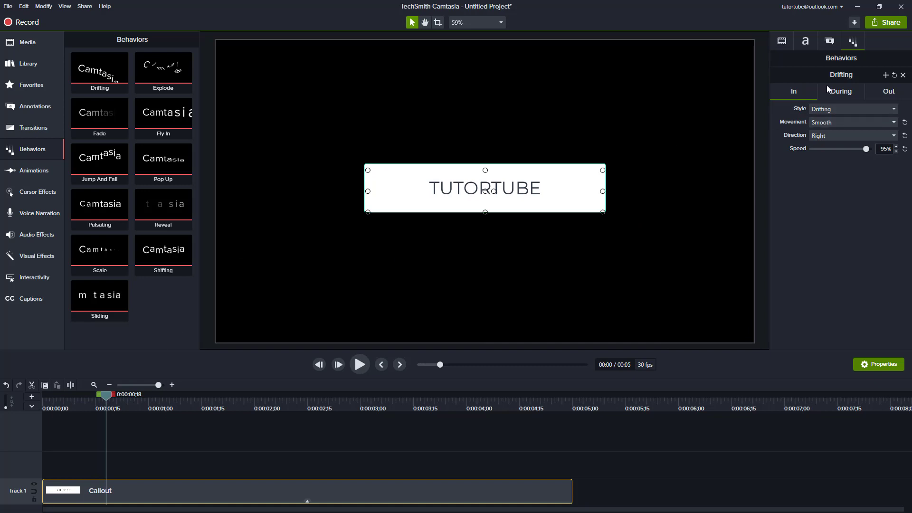
Set the behavior's During style to None and play the whole callout clip from the start
click(839, 91)
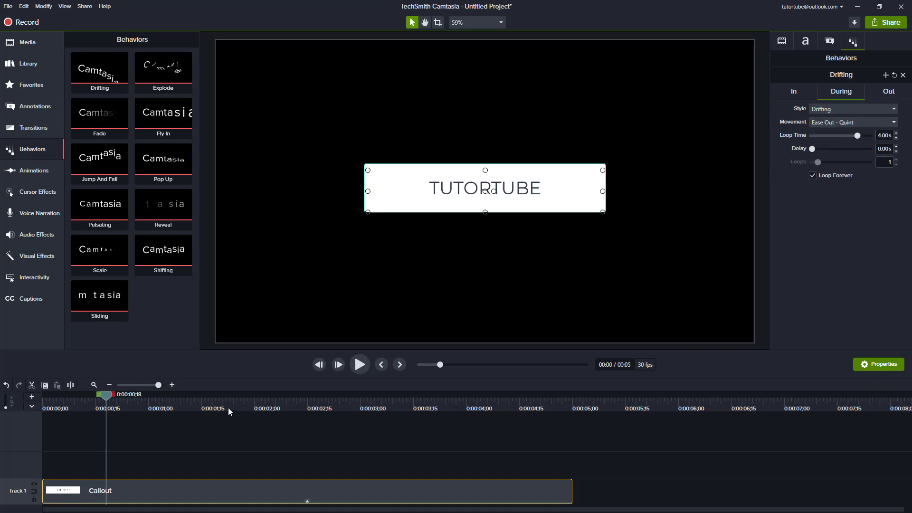
drag(228, 408, 306, 414)
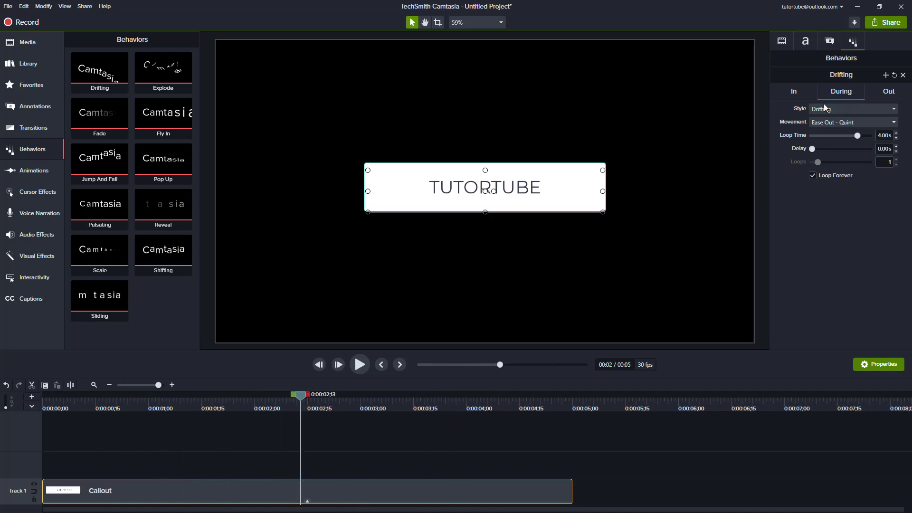
click(834, 112)
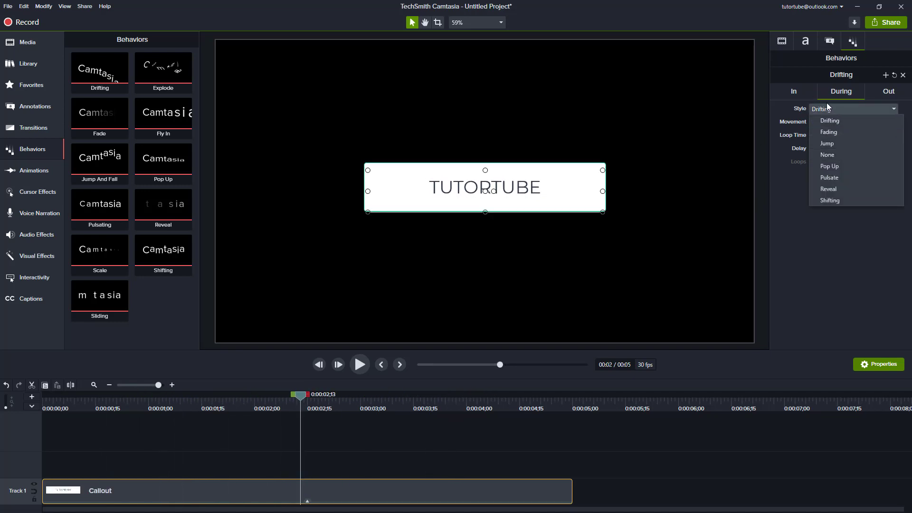
click(851, 156)
drag(293, 400, 0, 482)
key(space)
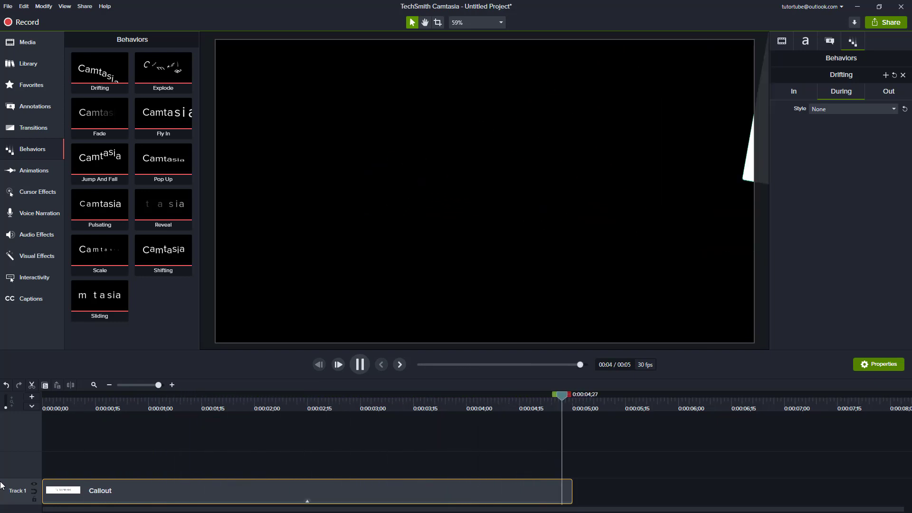
key(space)
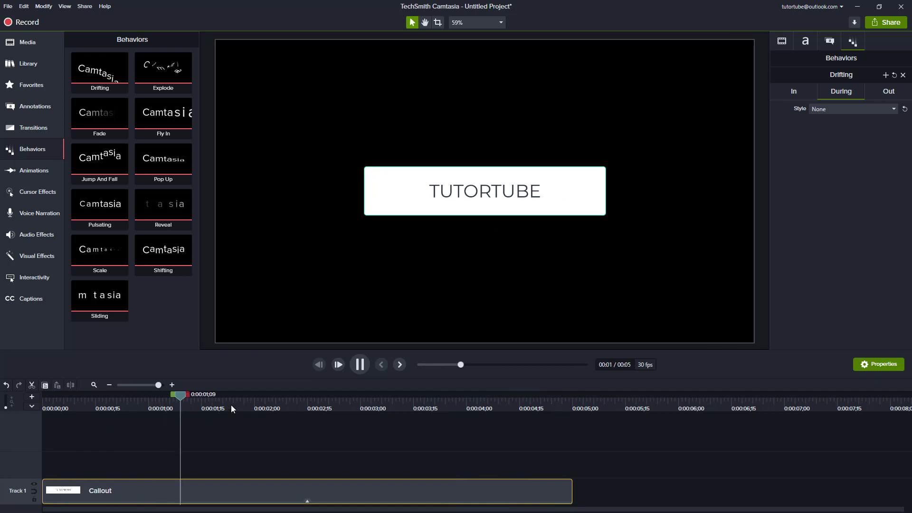
Park the playhead at 0:00:02;01 and set the During style to Shifting with Ease In - Quad movement
drag(265, 409, 258, 410)
click(837, 111)
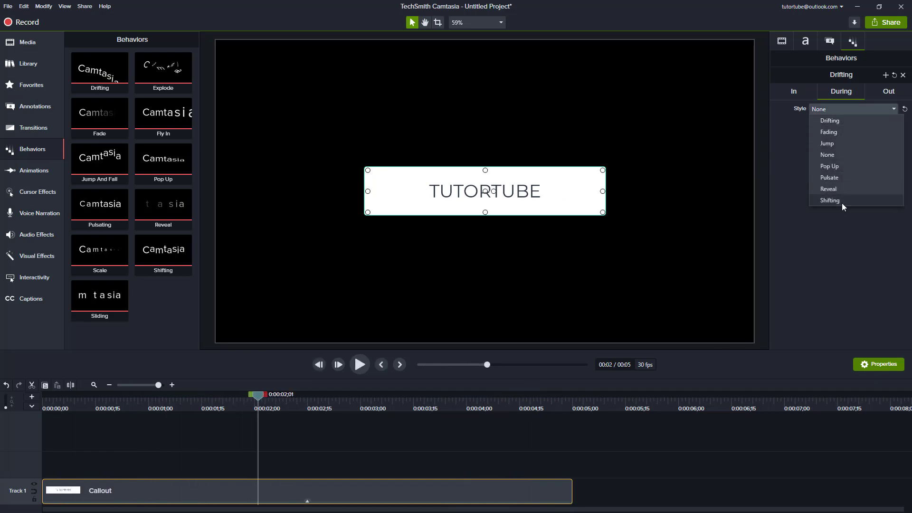
click(842, 202)
click(835, 124)
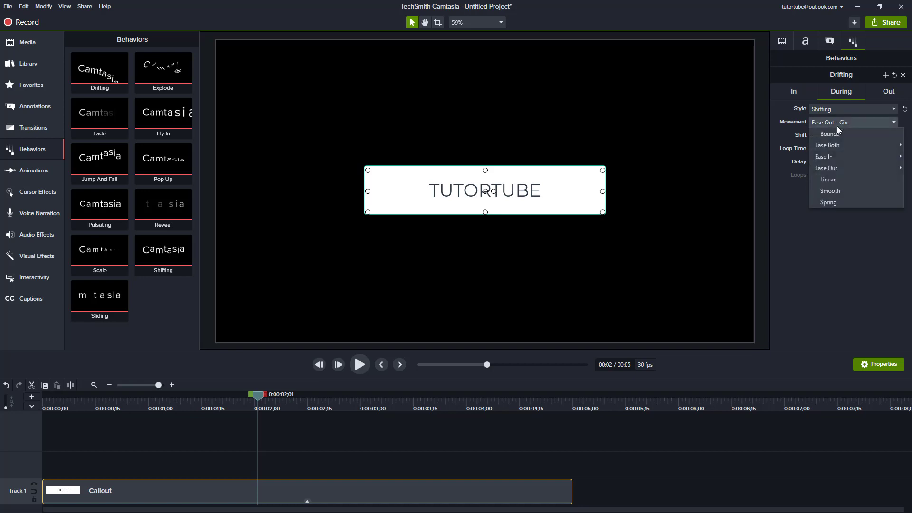
mouse_move(835, 158)
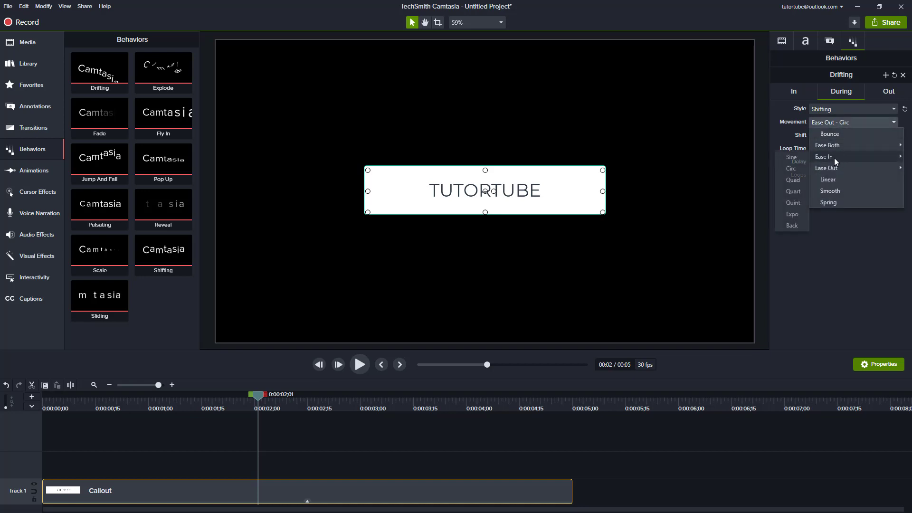
click(793, 180)
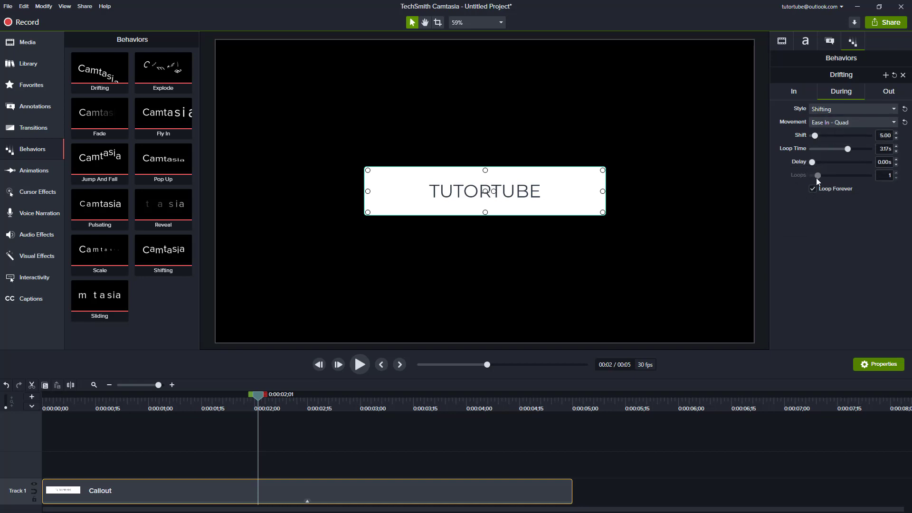
Set the During phase's Shift to 53.33 and Delay to 1.40s, previewing the motion from 0:00:01;21
drag(822, 135, 842, 135)
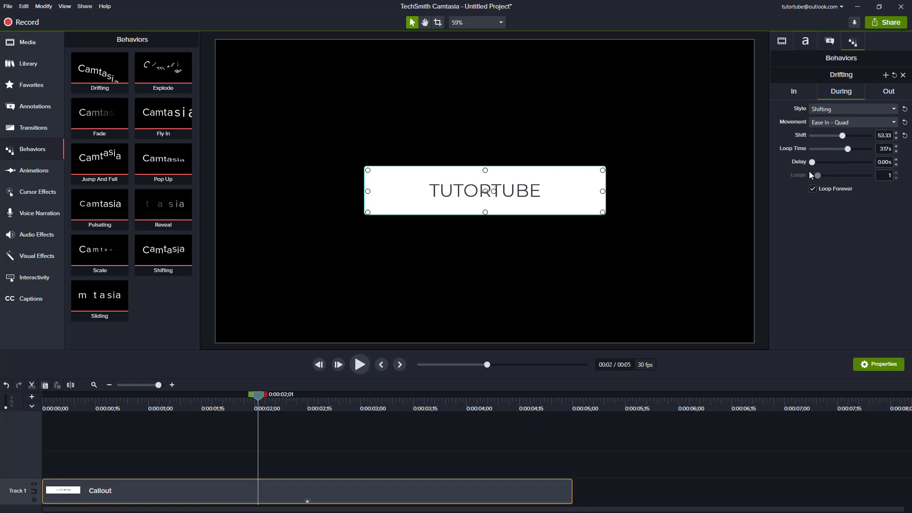
click(222, 407)
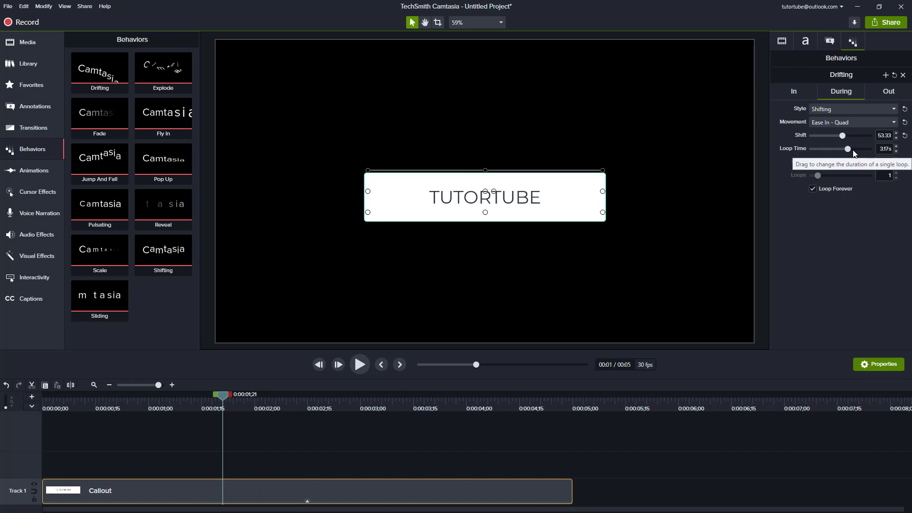
key(space)
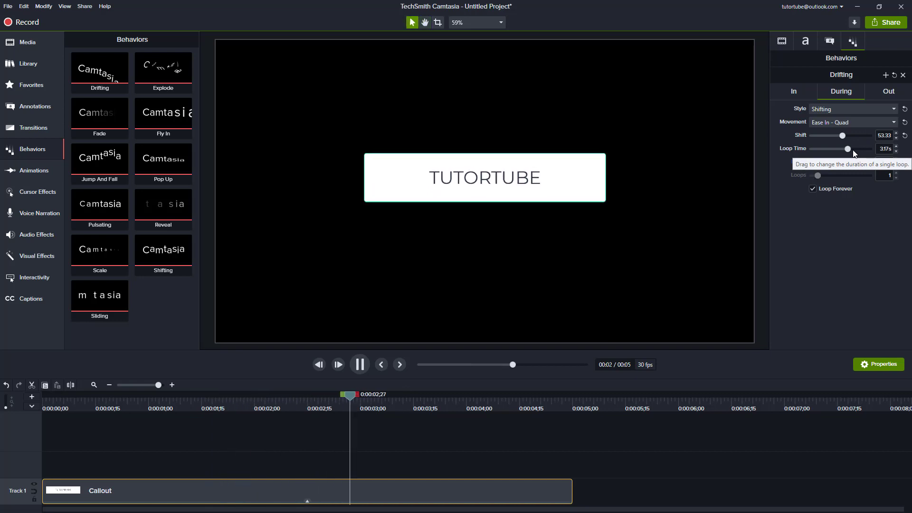
key(space)
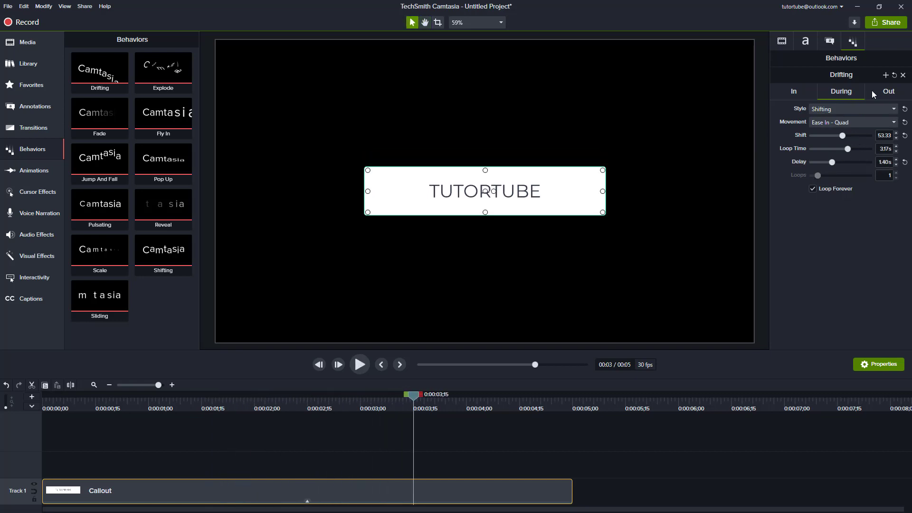
Set the behavior's In style to None and play the clip from the start
click(886, 93)
key(space)
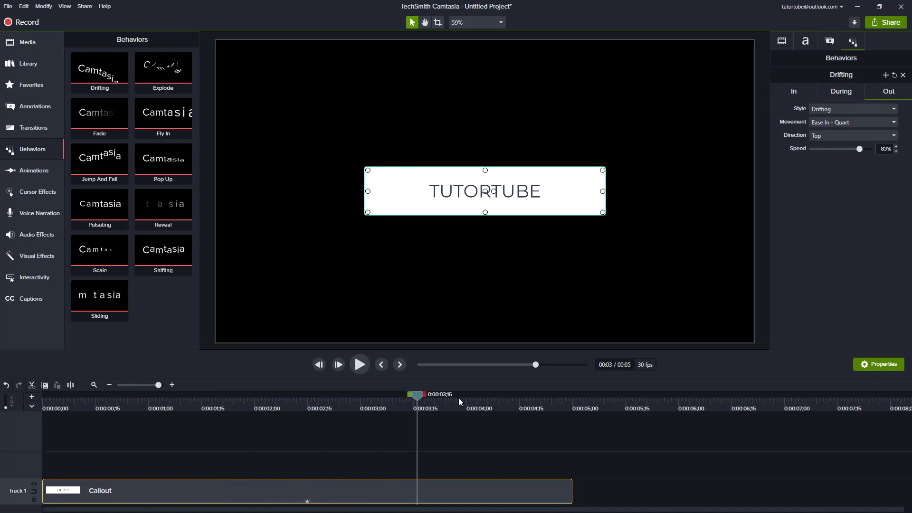
click(792, 94)
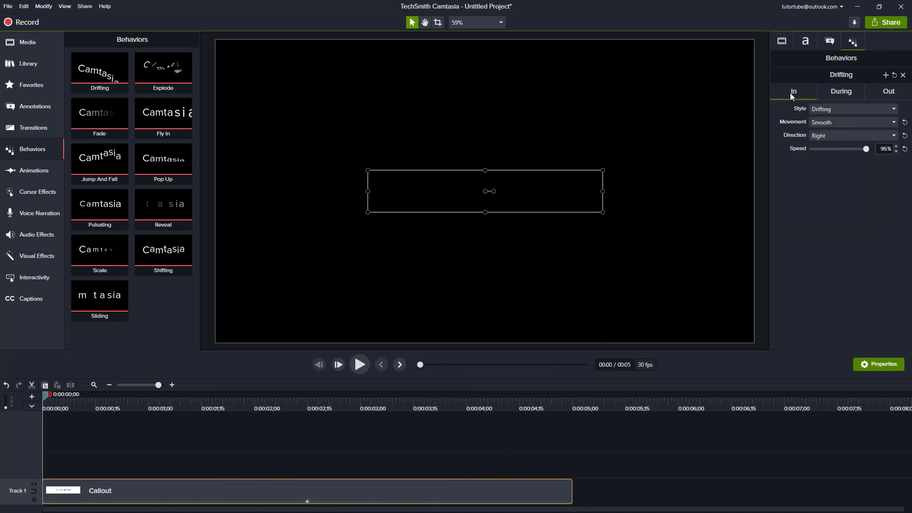
click(837, 110)
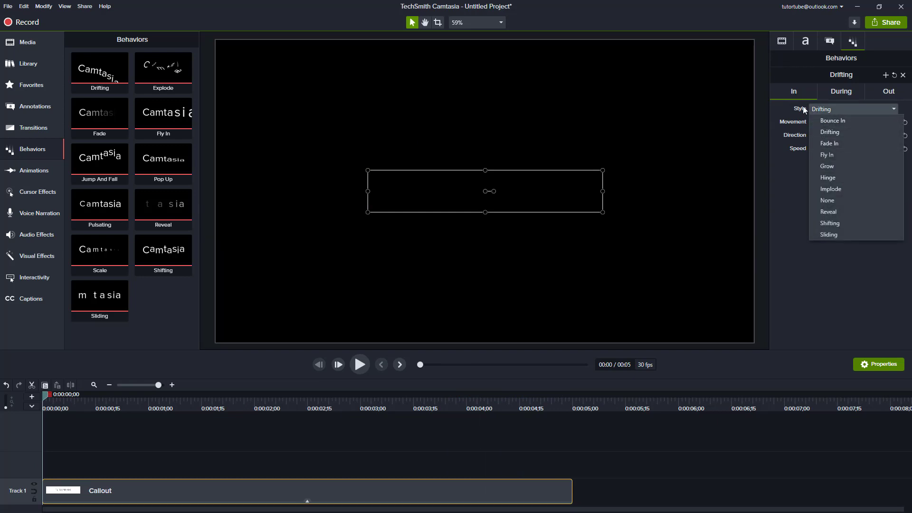
click(841, 201)
key(space)
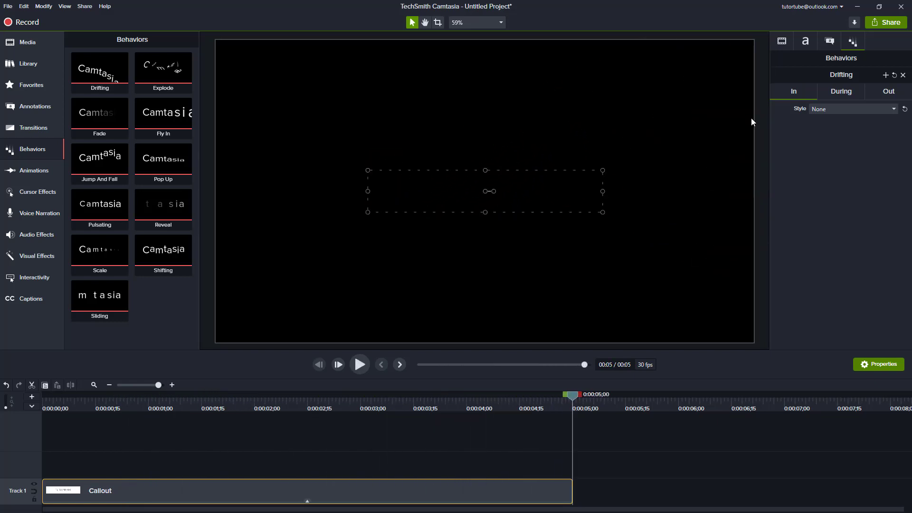
Set the behavior's Out style to Hinge and preview the end of the clip
click(894, 94)
click(844, 110)
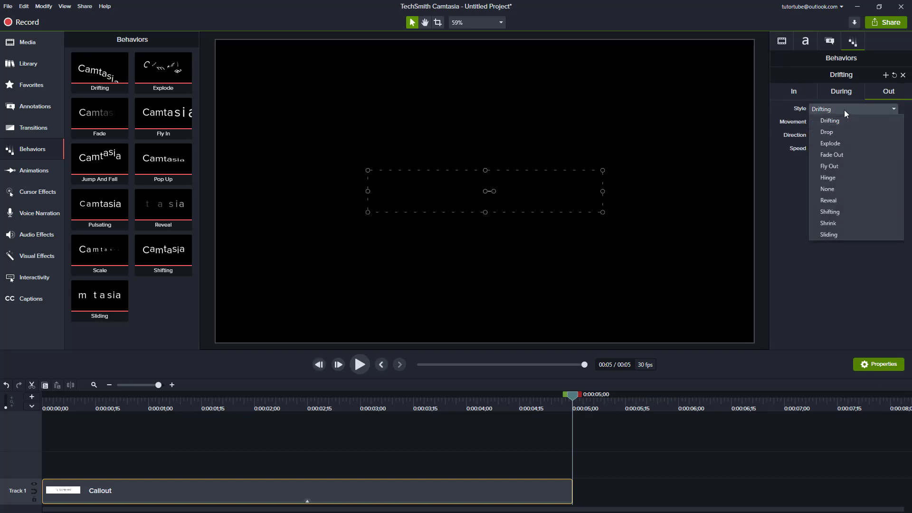
click(831, 178)
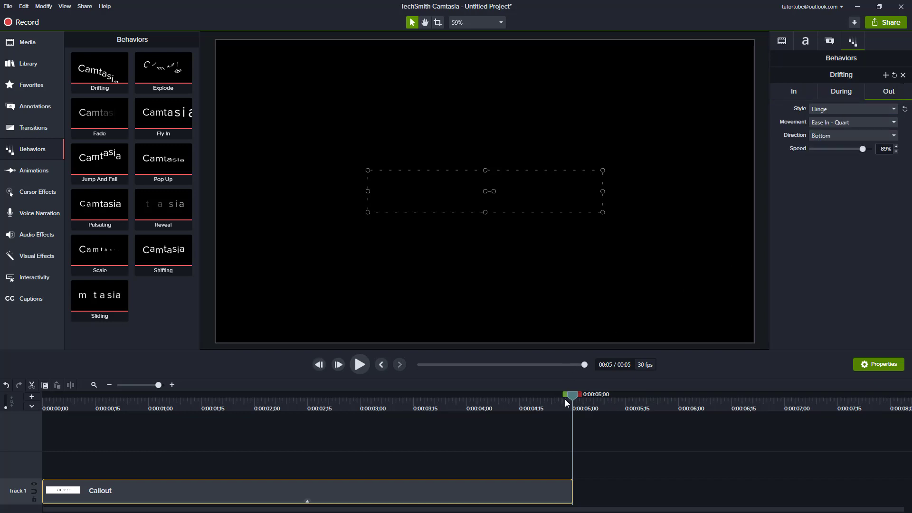
drag(569, 399, 440, 401)
key(space)
Set the Hinge Out movement to Bounce and preview the end of the clip
click(849, 122)
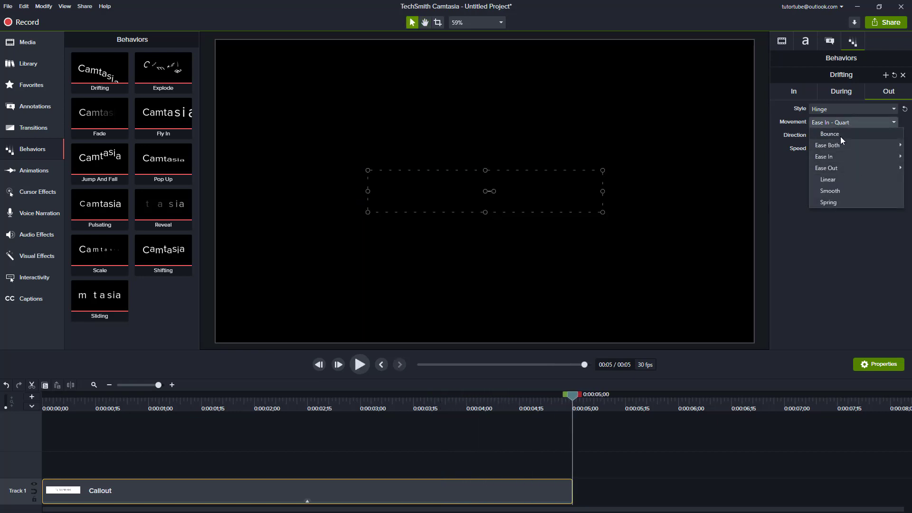
click(830, 134)
click(512, 403)
key(space)
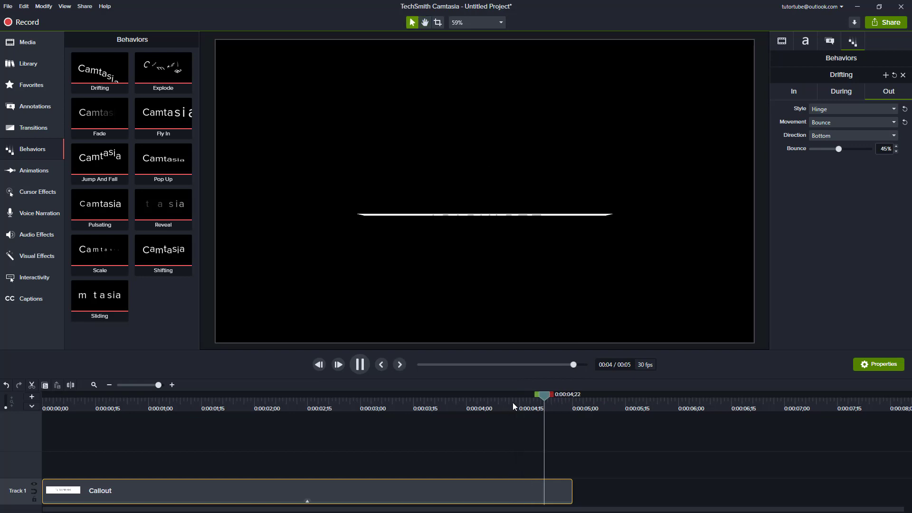
Replay the Bounce exit, set the Out phase's Direction to Top, and preview the end of the clip from 0:00:04;07
click(484, 403)
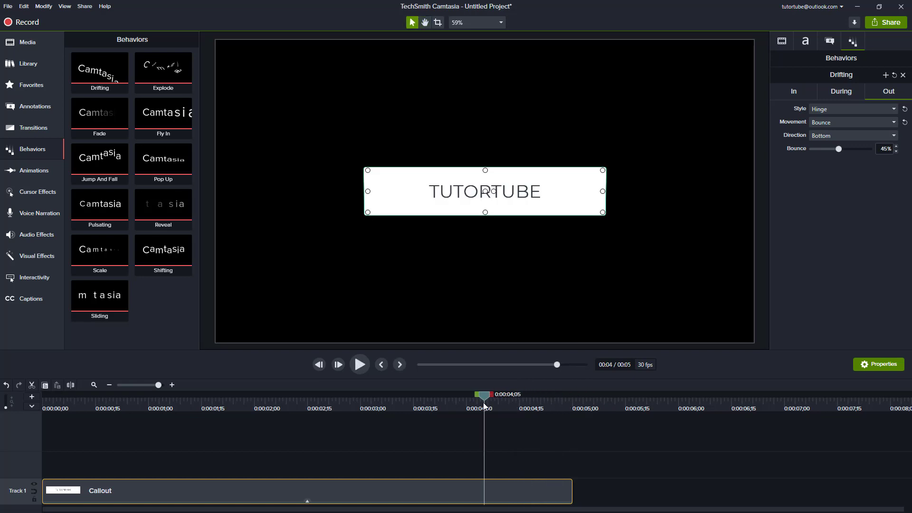
key(space)
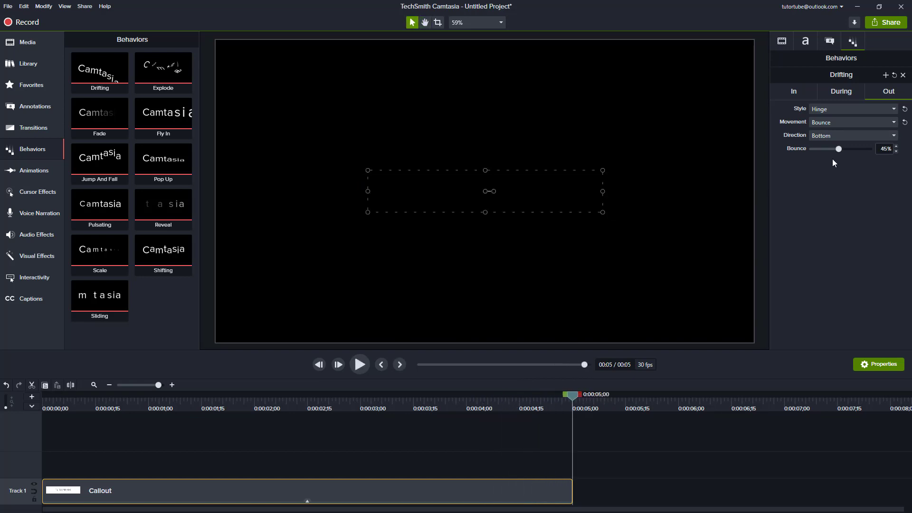
click(838, 139)
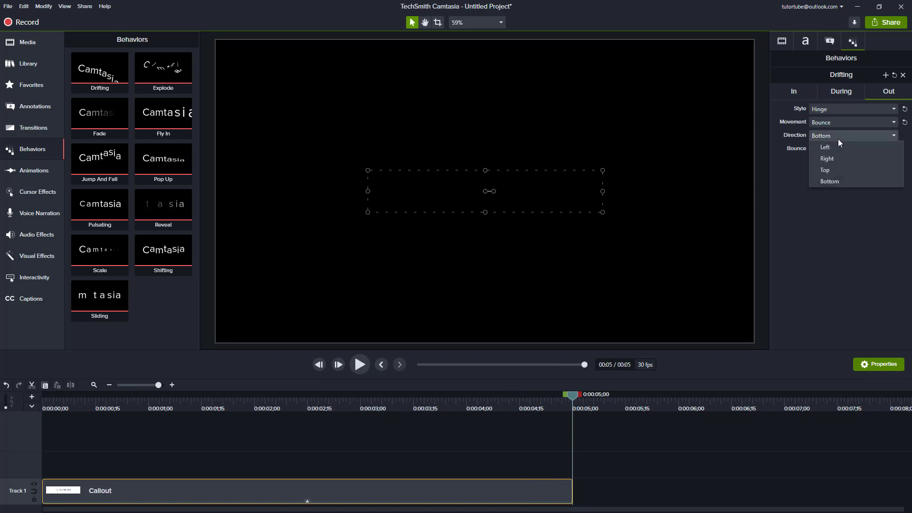
click(838, 169)
drag(523, 404, 492, 408)
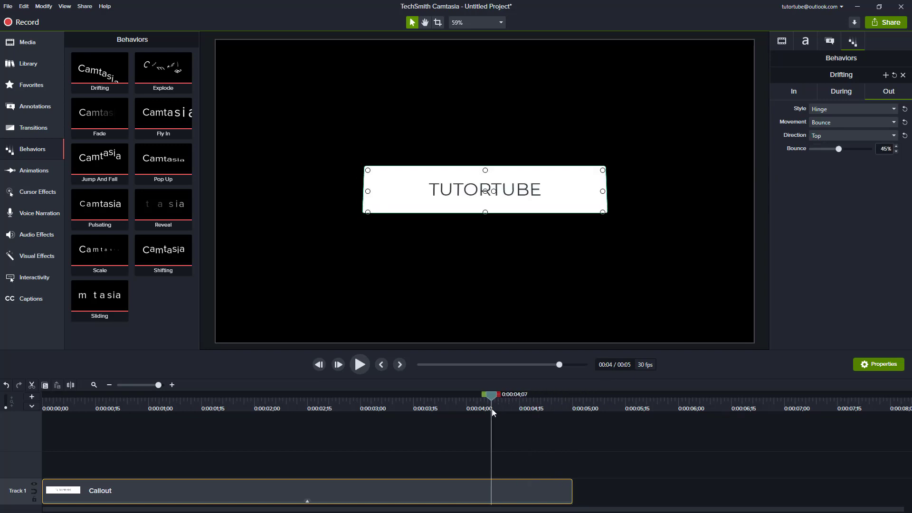
key(space)
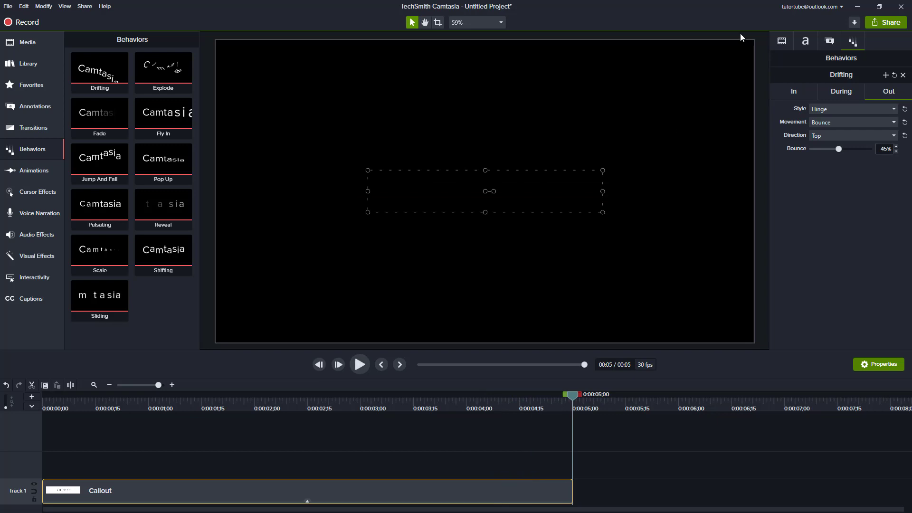
Set the Out phase's Bounce to 19% and preview the exit from 0:00:03;28
drag(839, 149, 859, 149)
drag(523, 403, 501, 404)
key(space)
click(459, 403)
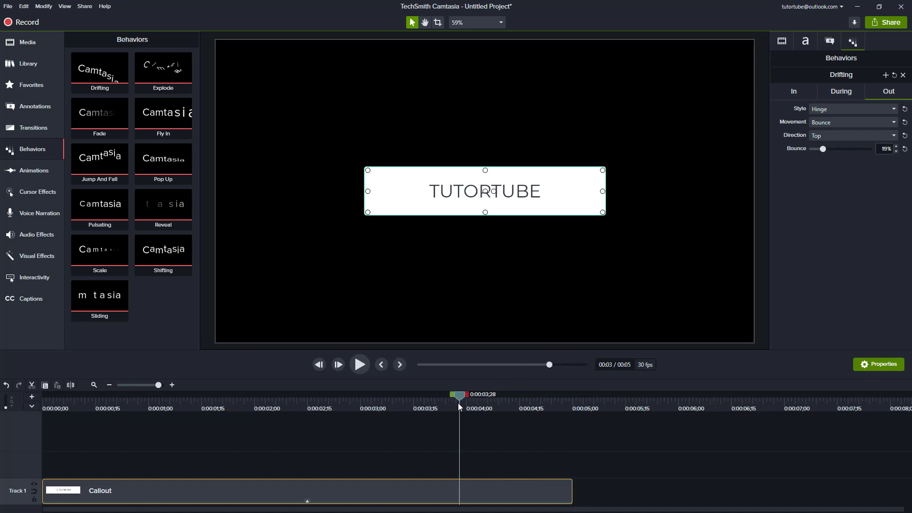
key(space)
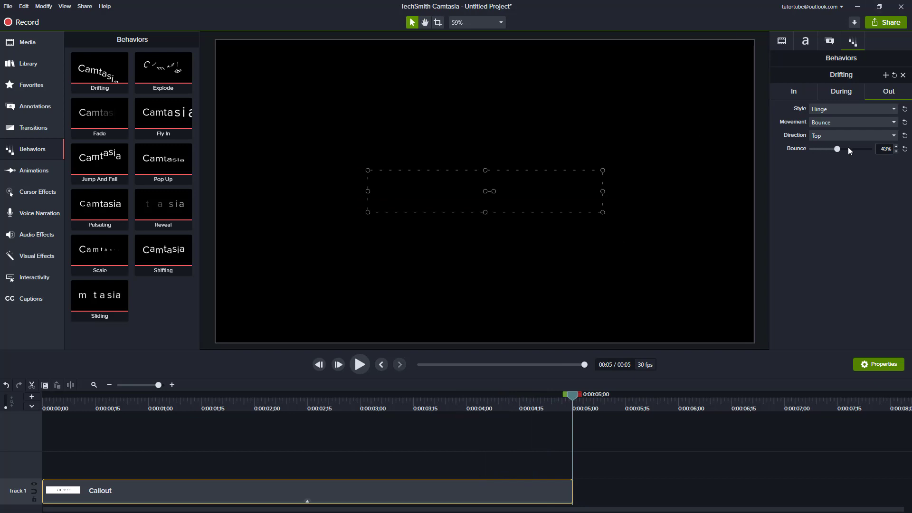
Set the Out phase's Bounce to 89%, scrub through the exit, and play the clip from 0:00:00;27
click(512, 395)
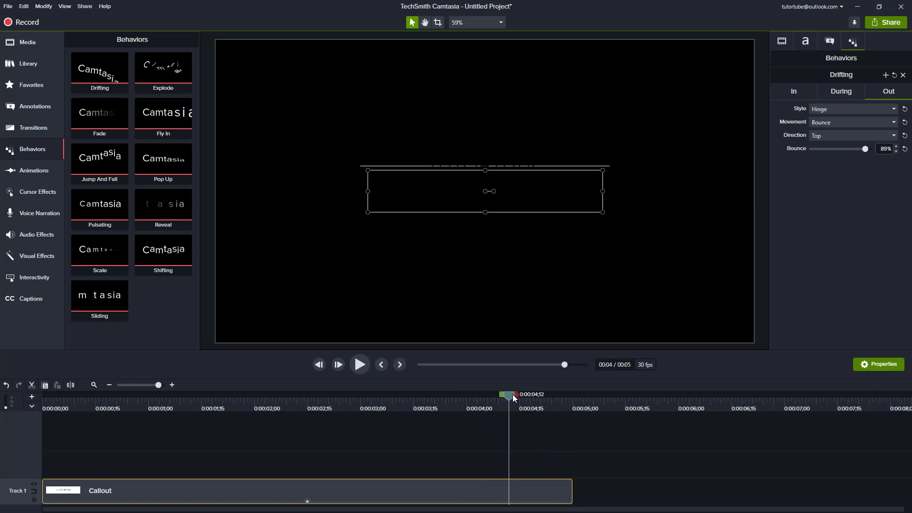
key(space)
drag(512, 395, 427, 401)
drag(323, 440, 139, 443)
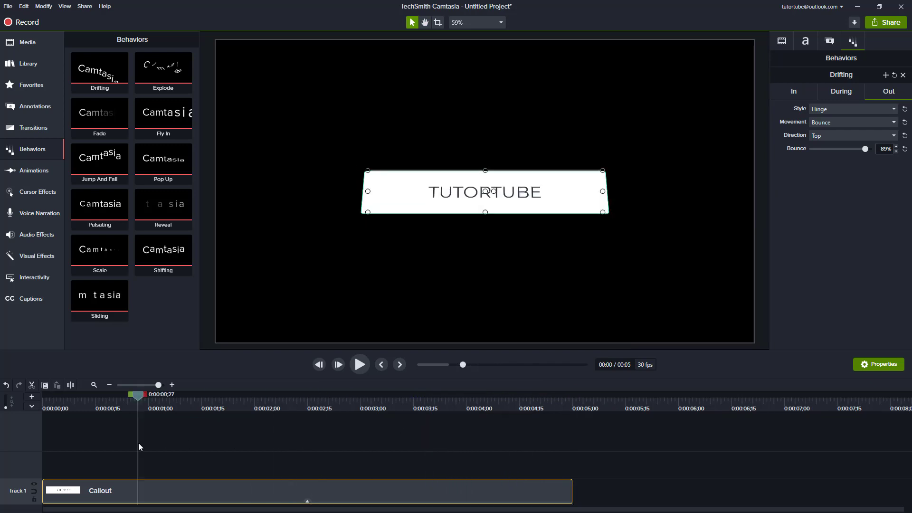
key(space)
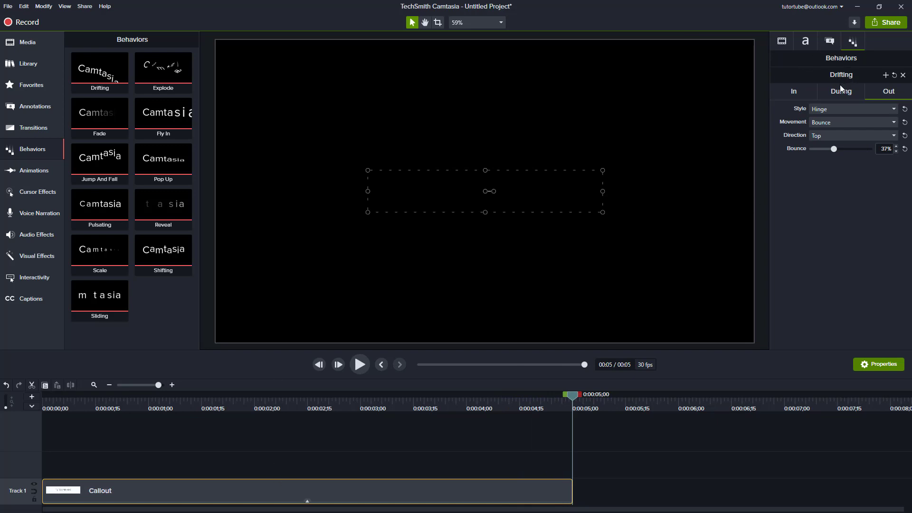
Replace the callout's existing behavior with Drifting, Explode and Fade stacked together, and preview them from the start of the clip
click(903, 75)
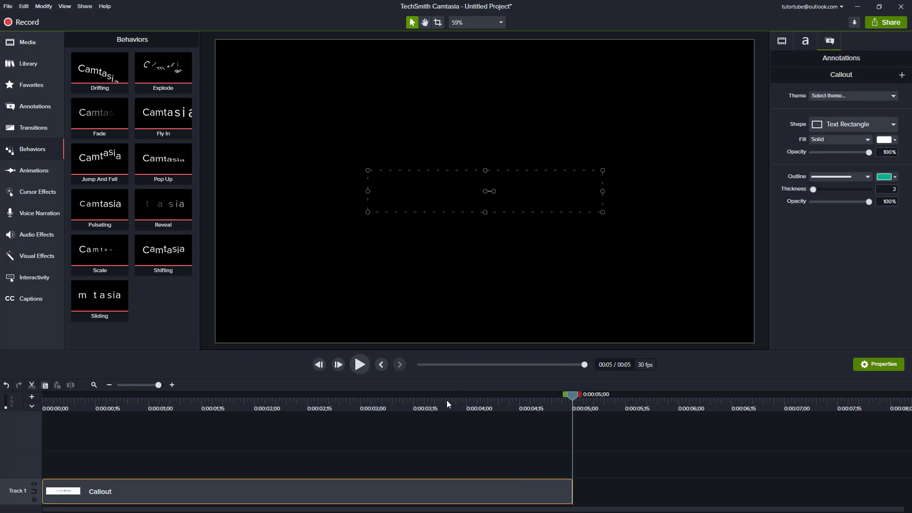
drag(366, 405, 46, 407)
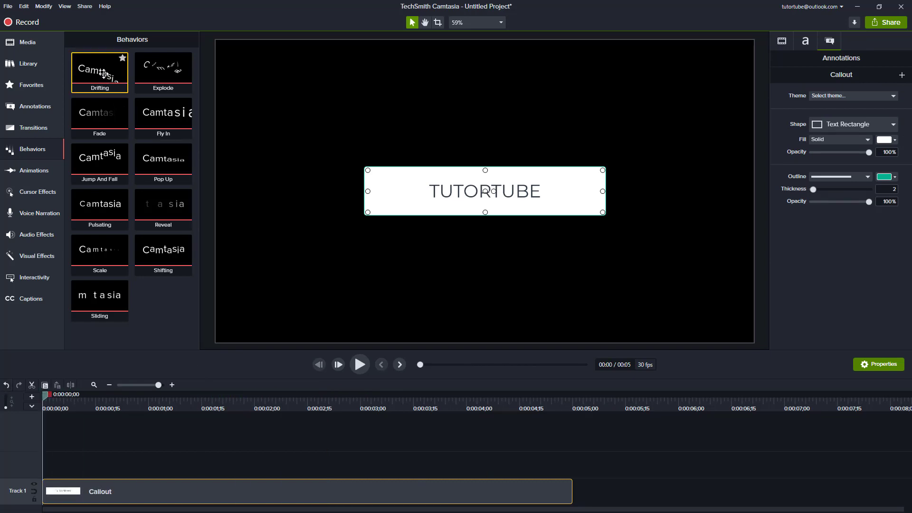
drag(104, 74, 76, 492)
drag(163, 67, 95, 491)
drag(96, 114, 102, 486)
key(space)
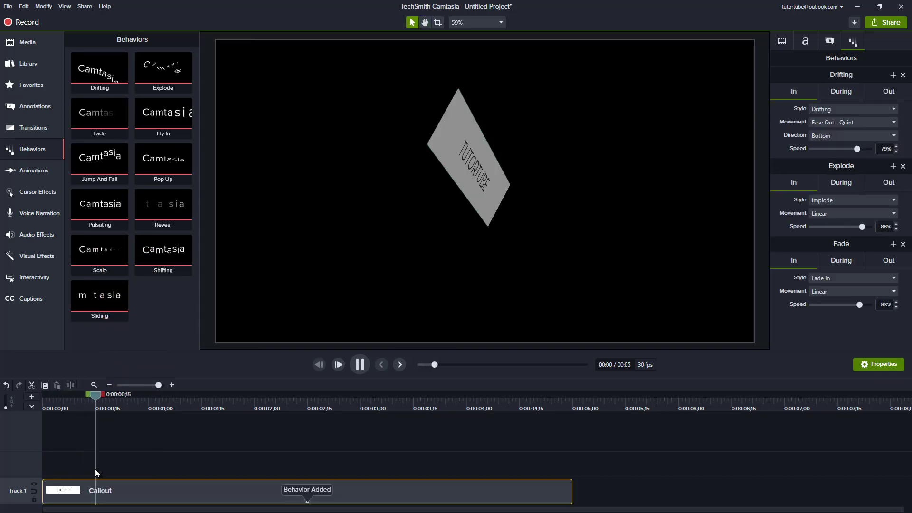
key(space)
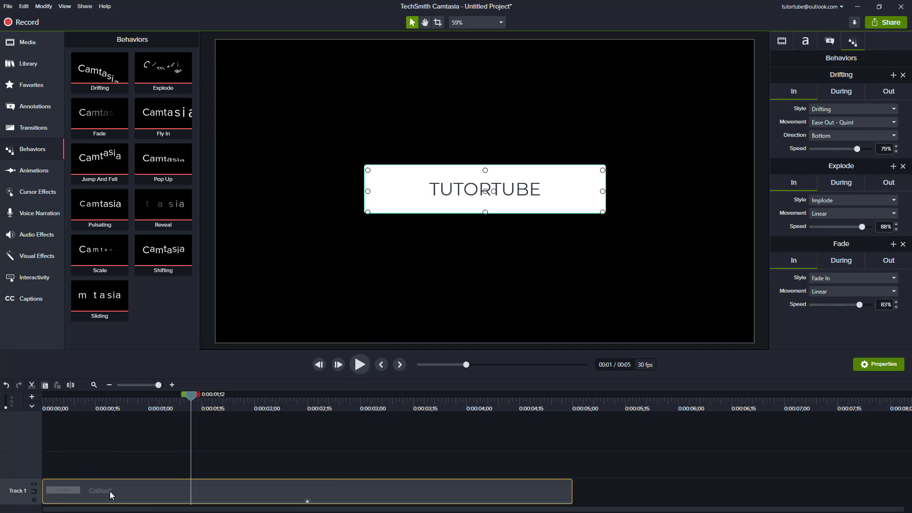
Delete the TUTORTUBE callout and add the plain ABC text callout at the start of Track 1
key(Delete)
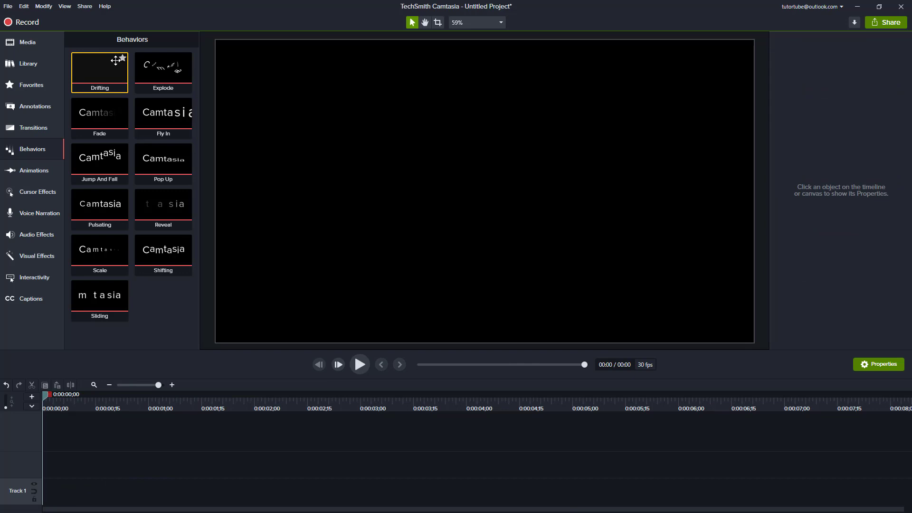
click(45, 109)
drag(81, 191, 29, 484)
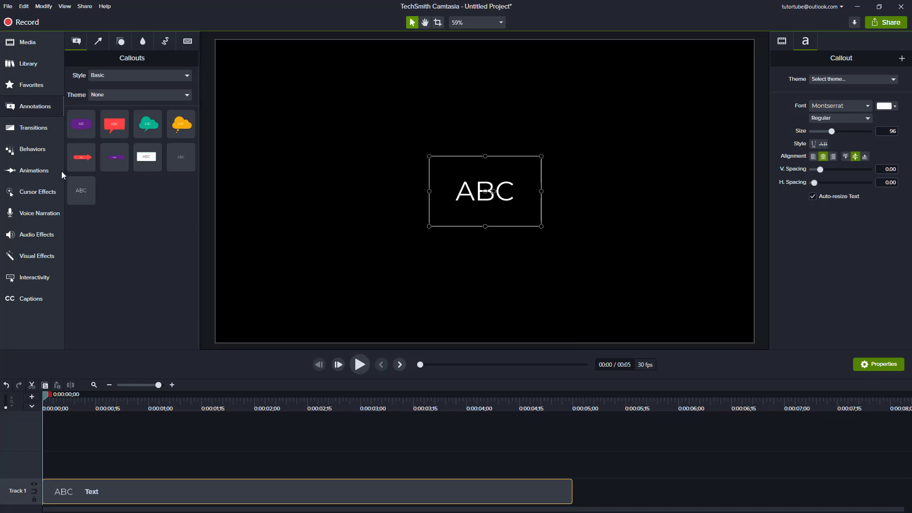
Apply the Drifting behavior to the ABC text clip and preview its entrance
click(50, 150)
drag(100, 69, 135, 490)
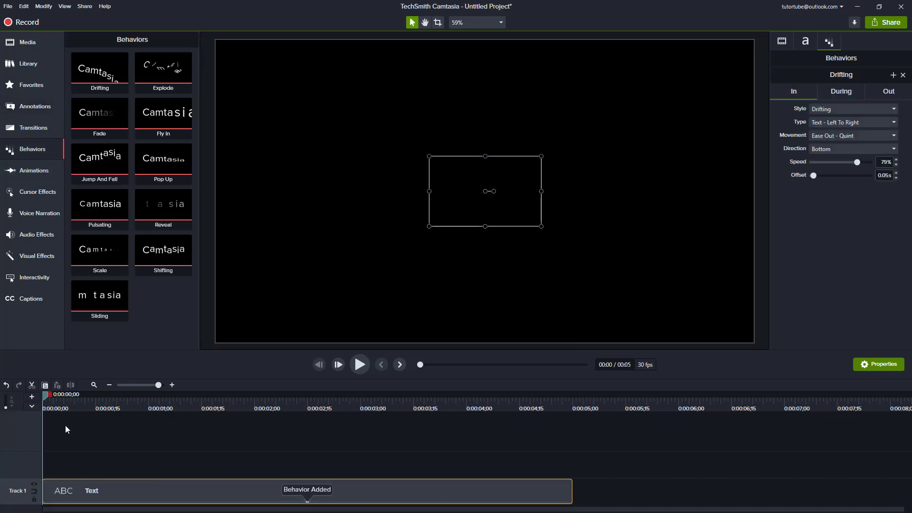
click(62, 398)
key(space)
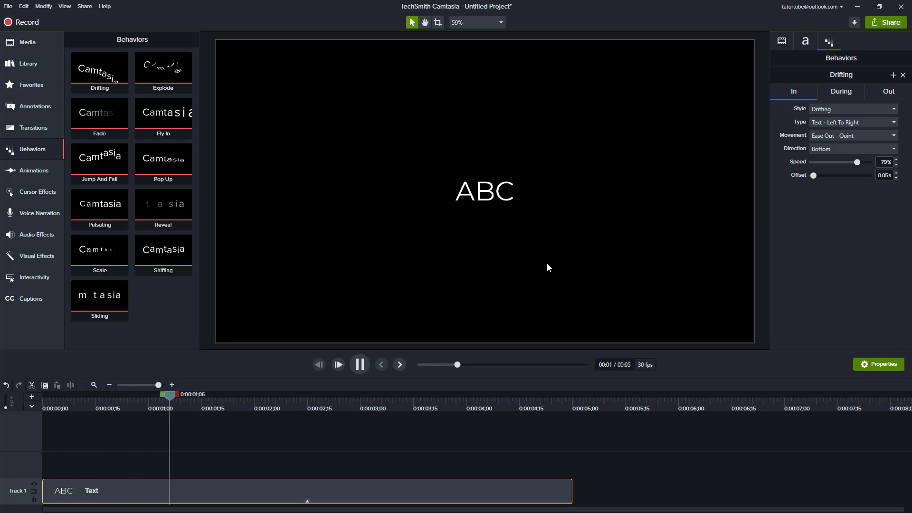
key(space)
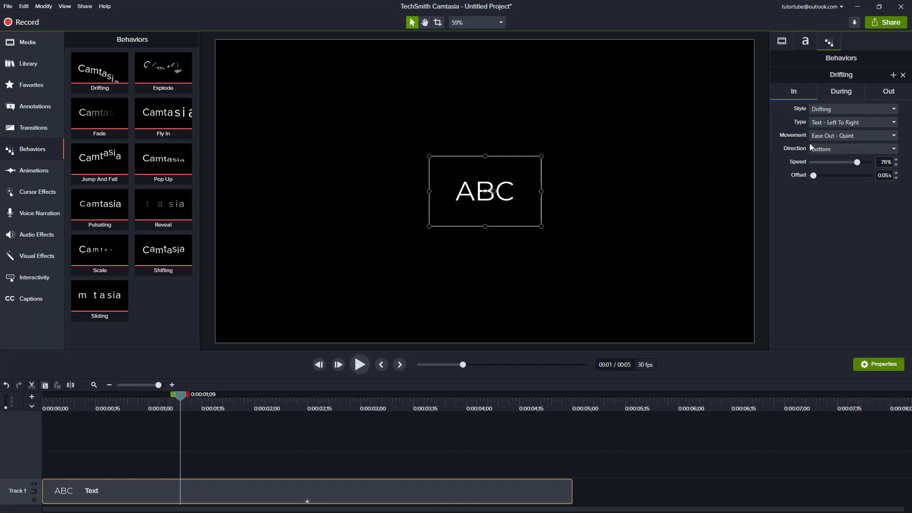
Set the In phase's Type to Text - First To Last and scrub back to 0:00:00;05 to preview it
click(827, 122)
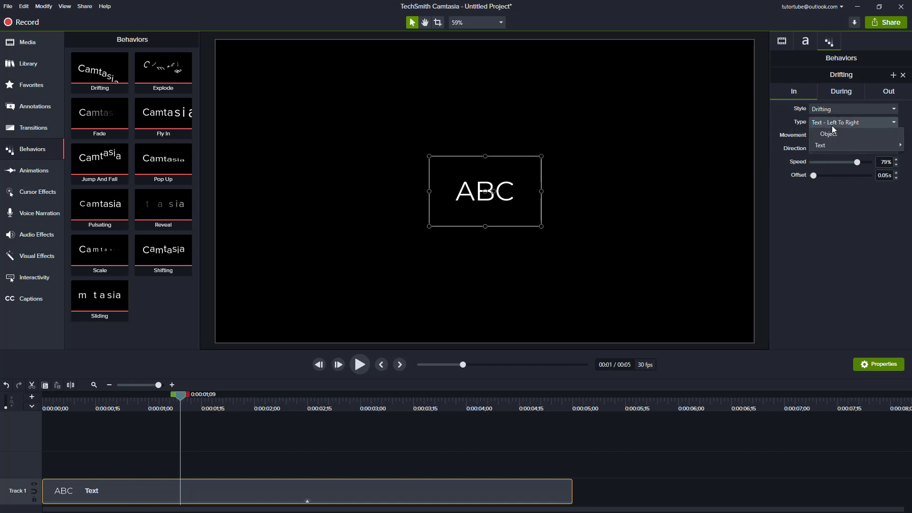
mouse_move(829, 146)
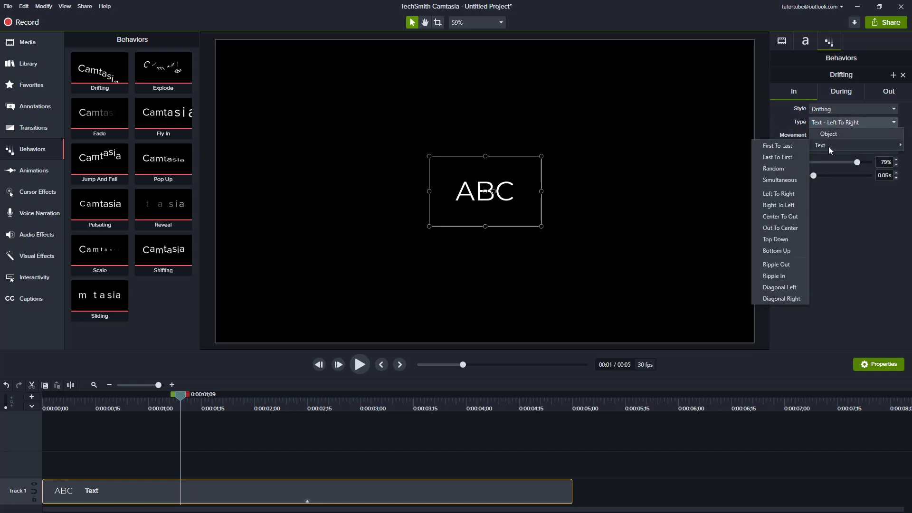
click(788, 151)
drag(186, 398, 66, 414)
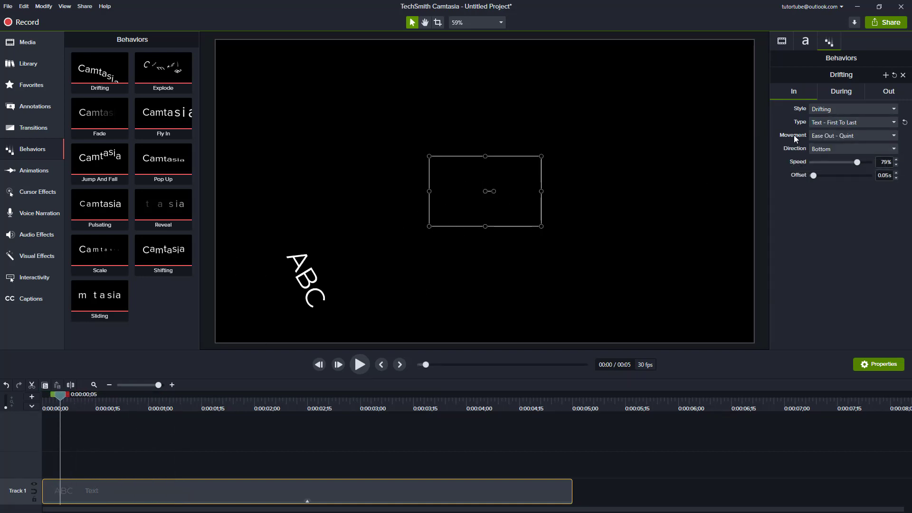
Set the In phase's Type to Text - Ripple Out
click(819, 123)
mouse_move(823, 148)
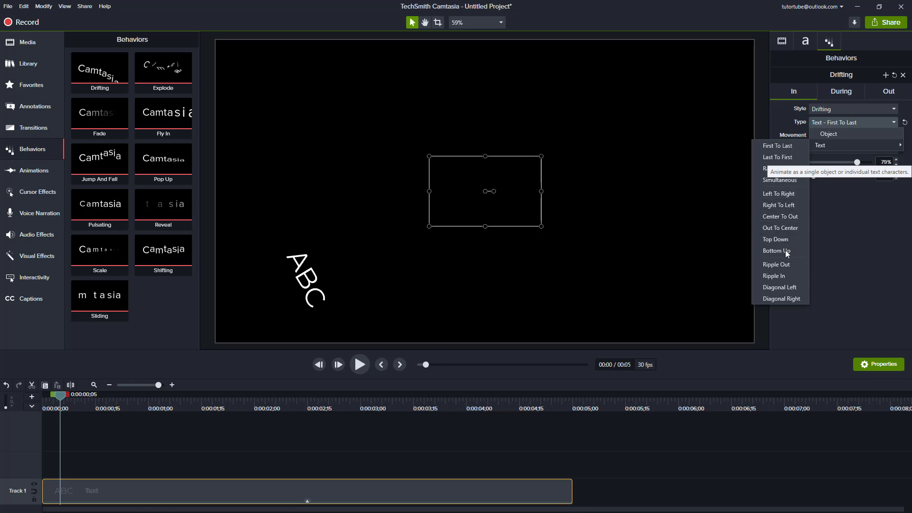
click(783, 265)
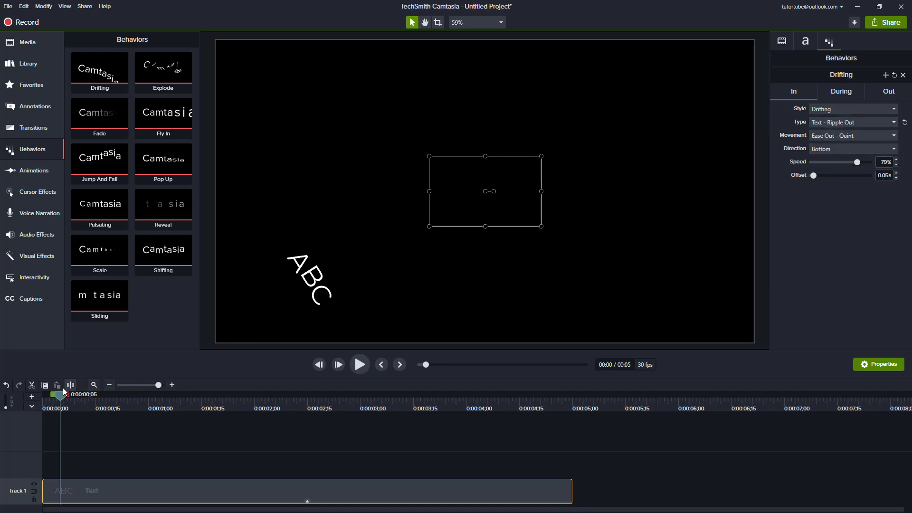
Replace the ABC text with "This is a sentence." at 0:00:02;11 on the timeline
drag(63, 388, 293, 396)
double_click(496, 189)
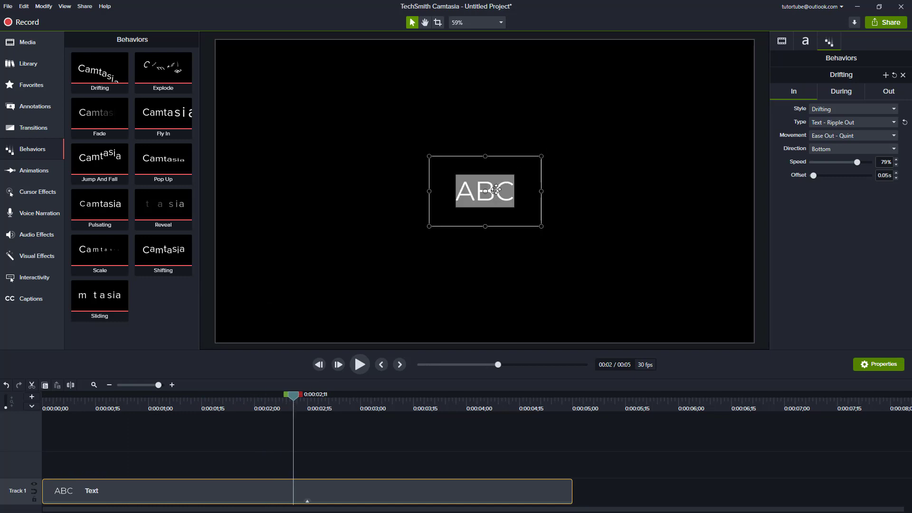
text(This i)
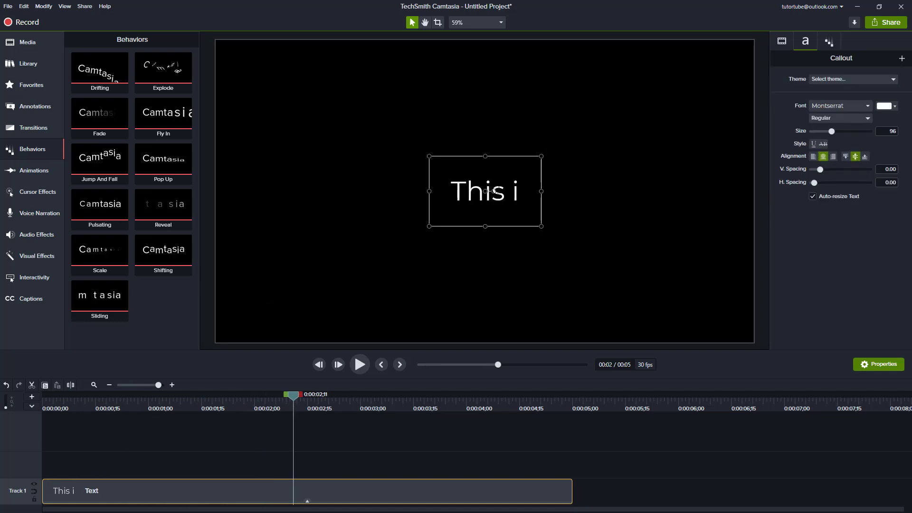
text(s a sentence.)
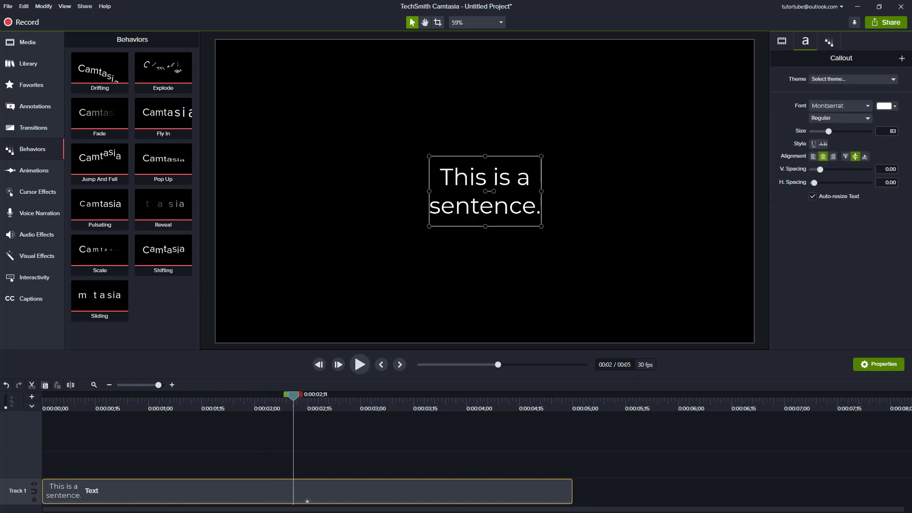
Widen the text box so the sentence fits on one line, and scrub back to 0:00:00;11 to preview the entrance
drag(430, 192, 276, 192)
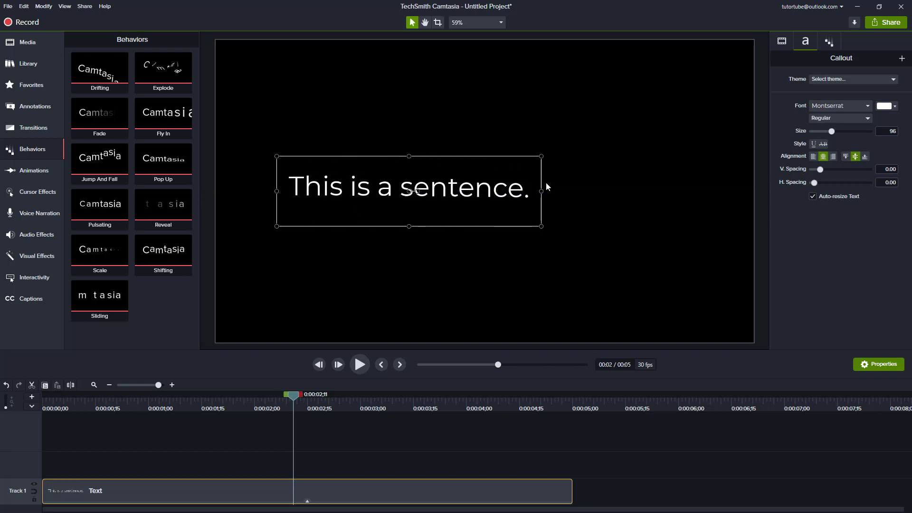
drag(294, 395, 81, 429)
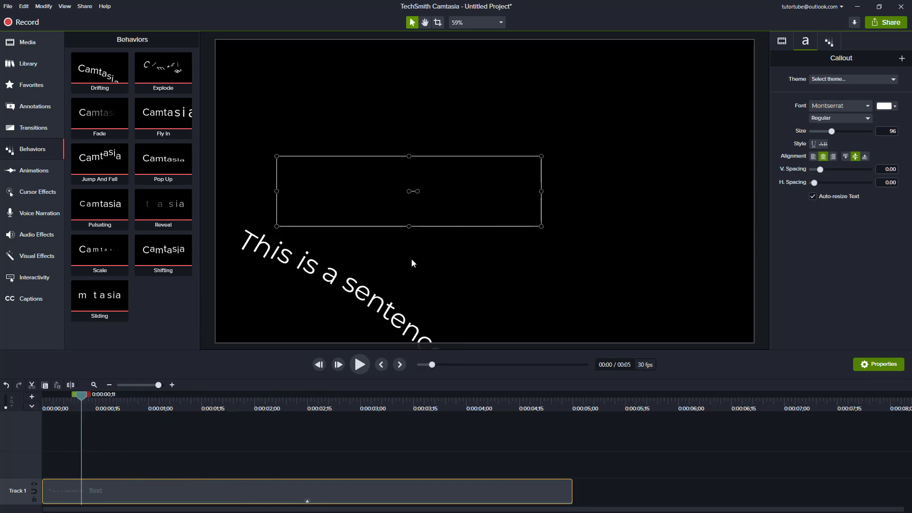
mouse_move(831, 133)
mouse_down()
mouse_move(841, 132)
mouse_move(830, 136)
mouse_up()
Set the Drifting behavior's In Speed to 90% and Offset to 0.00s
click(831, 45)
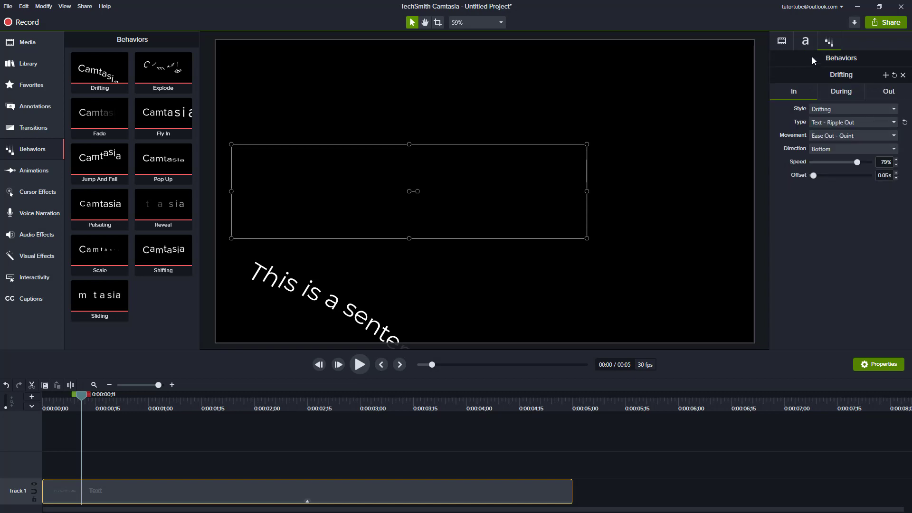
drag(857, 162, 868, 168)
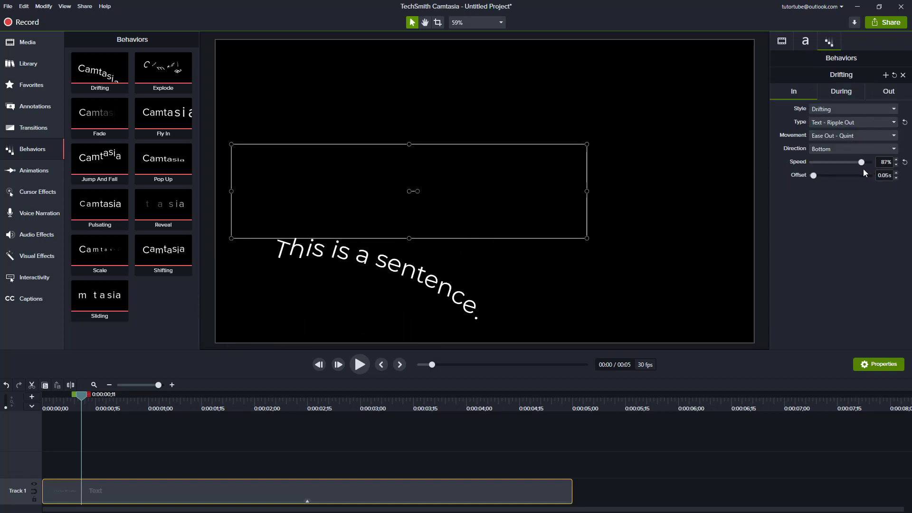
click(817, 176)
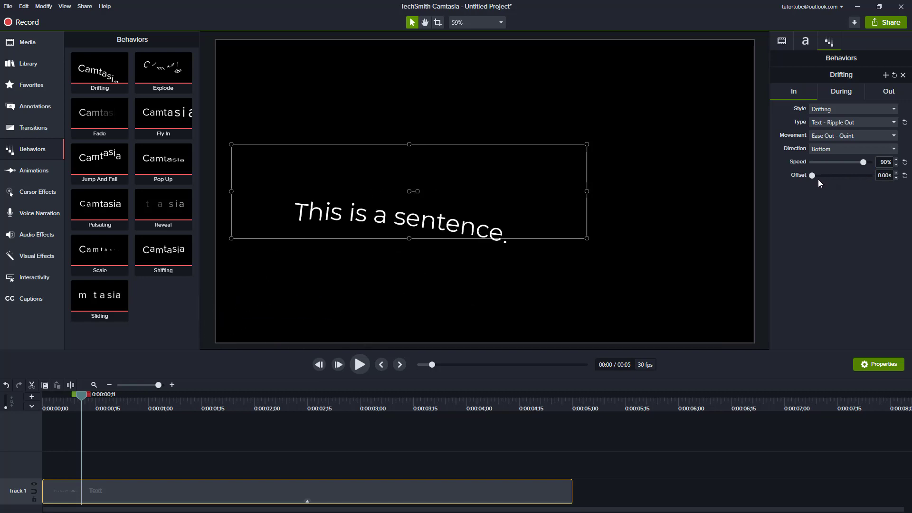
Set the In phase's Type to Object and scrub to 0:00:00;06 to preview the sentence moving as one piece
click(838, 123)
click(831, 136)
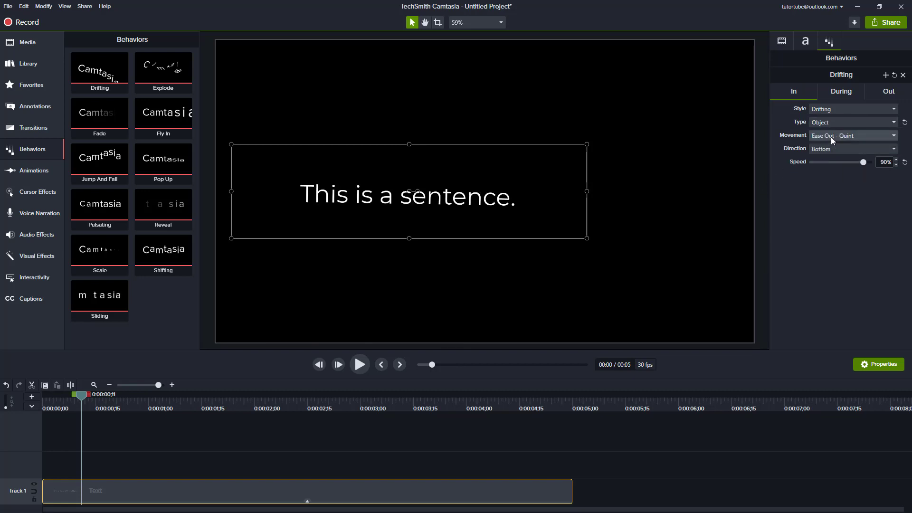
drag(80, 399, 64, 402)
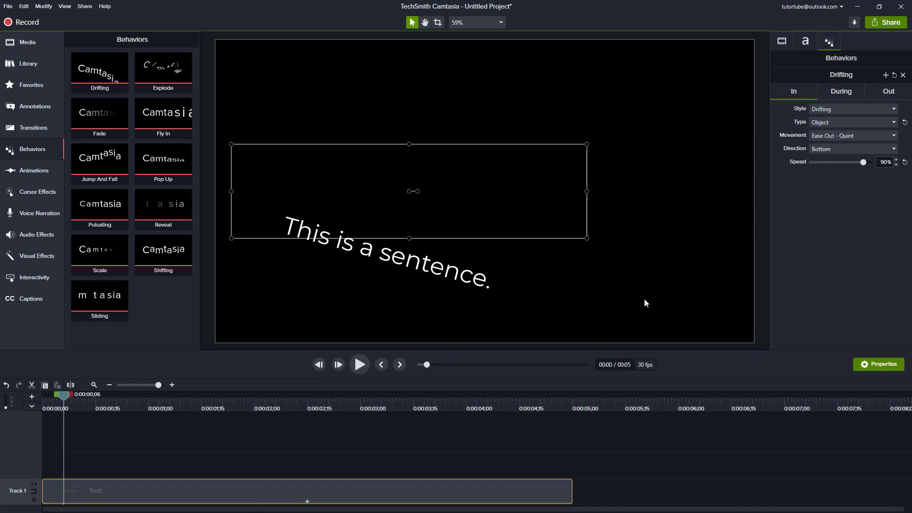
Set the Drifting behavior's In Type to Text - Ripple In and play the sentence from the start of the timeline
click(838, 121)
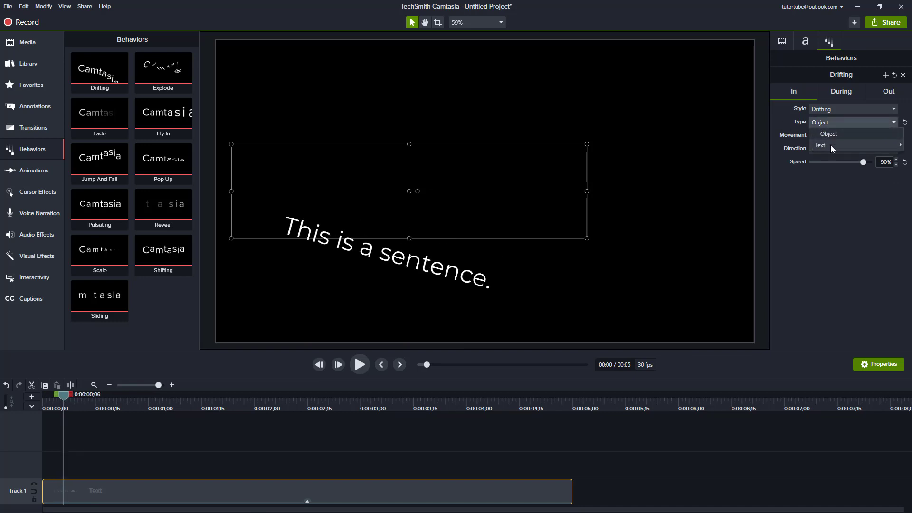
mouse_move(830, 146)
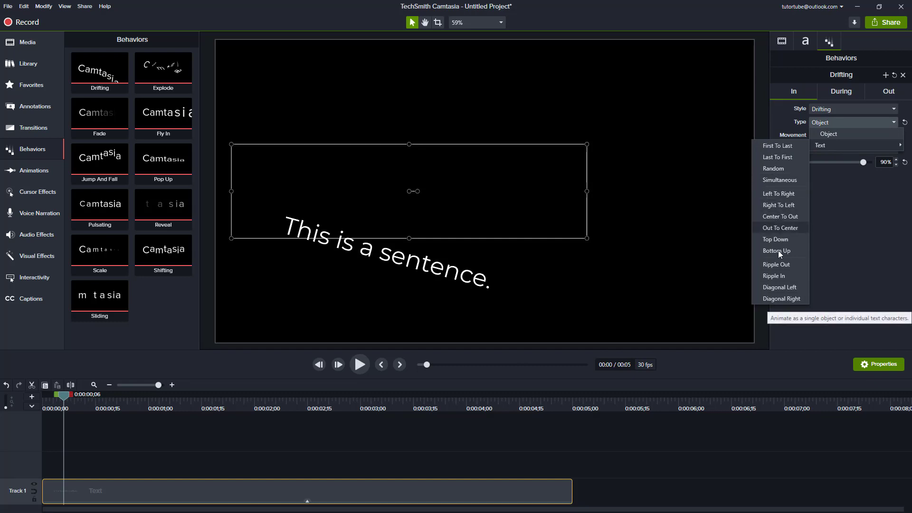
click(778, 276)
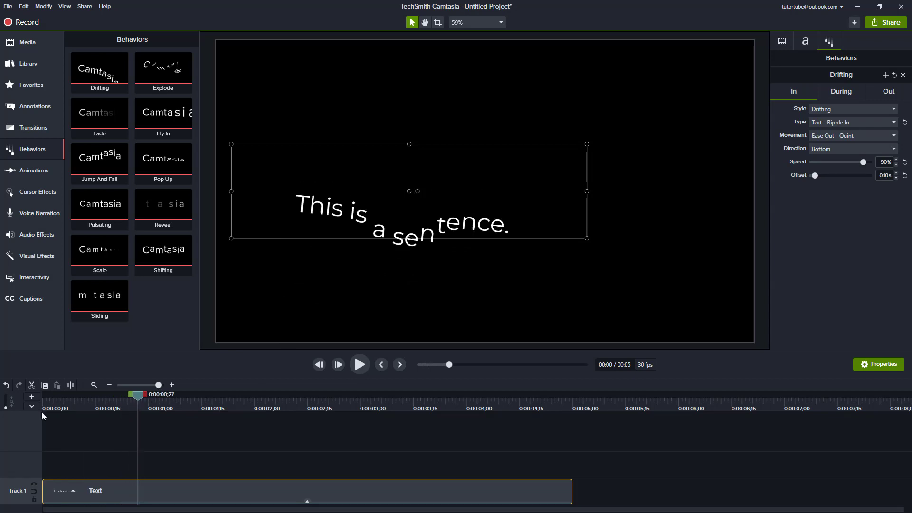
drag(42, 412, 0, 414)
key(space)
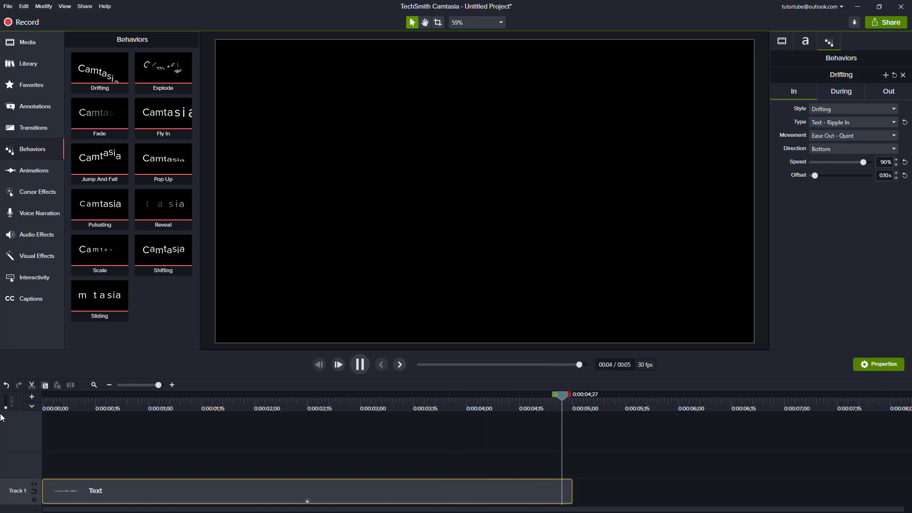
Set the Drifting behavior's Out Type to Text - Random and scrub back to 0:00:04;14 to preview the exit
click(846, 91)
click(886, 93)
click(835, 126)
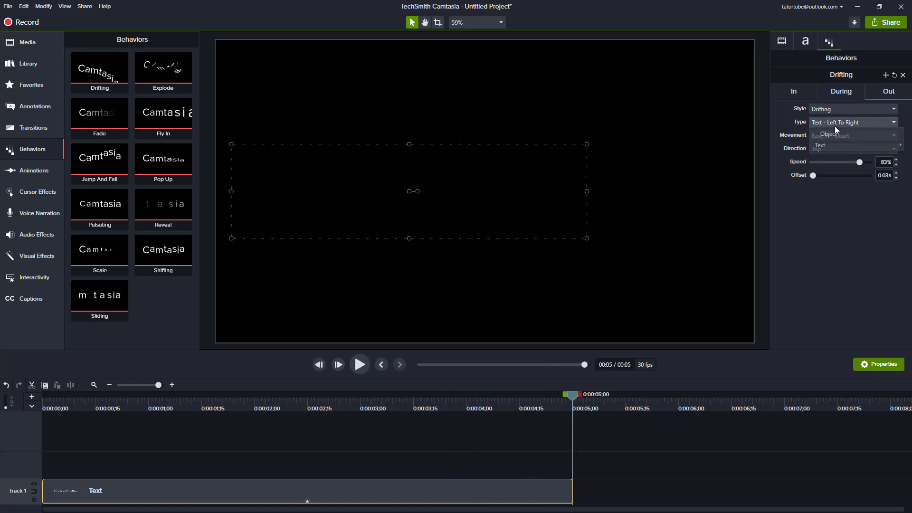
mouse_move(837, 145)
click(774, 169)
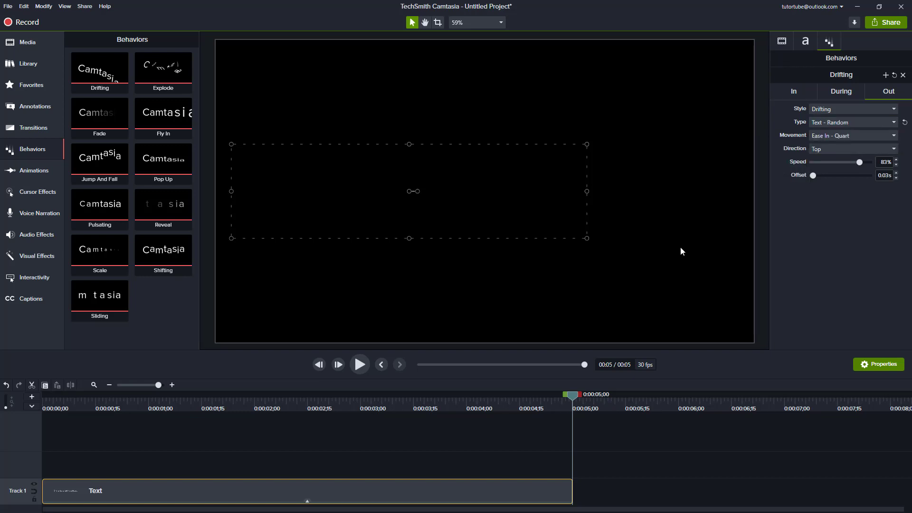
drag(578, 402, 513, 404)
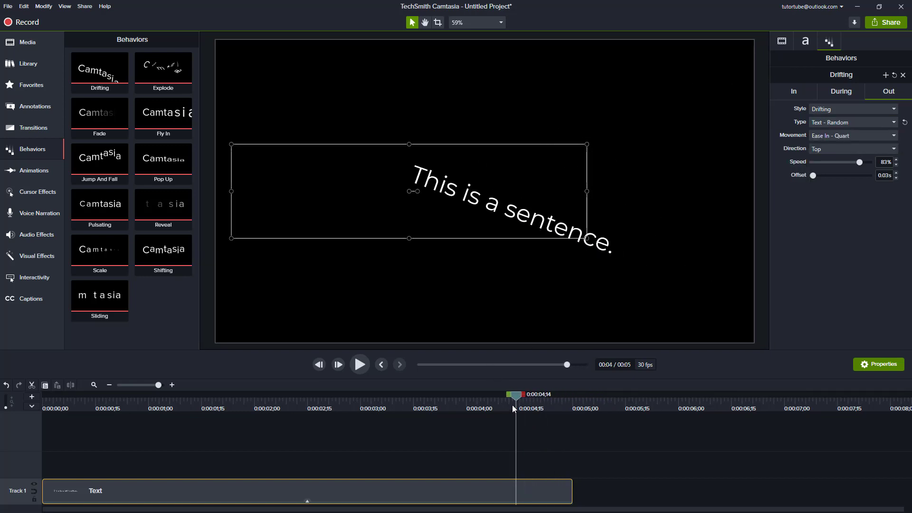
Set the Drifting behavior's Out Type to Text - Top Down
click(858, 122)
mouse_move(840, 146)
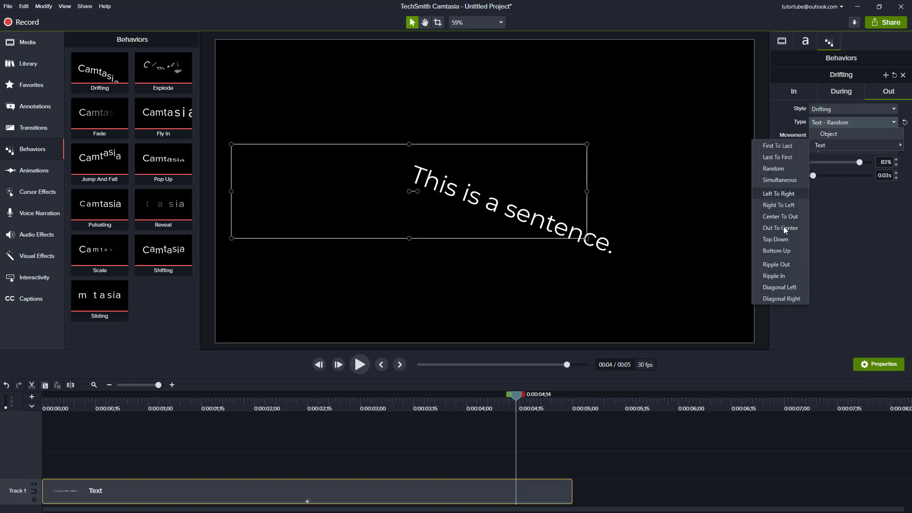
click(779, 242)
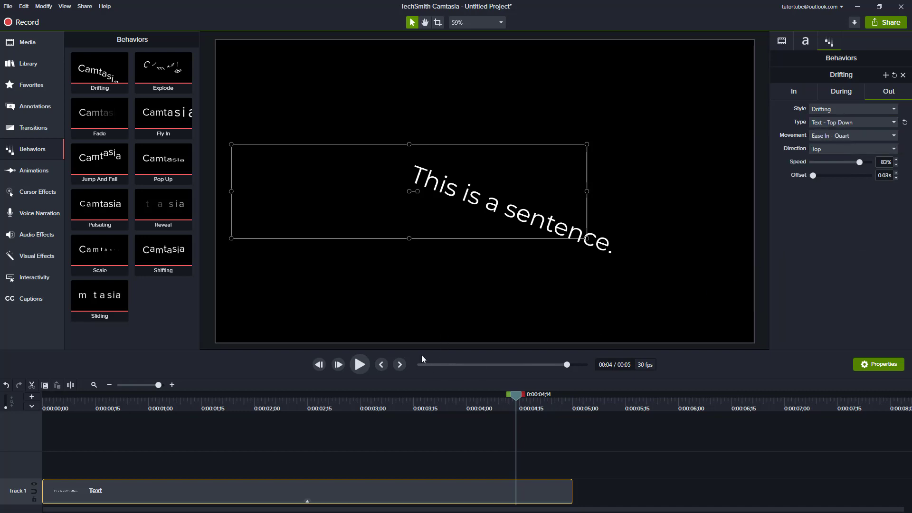
Add a red speech bubble callout above the sentence and move its clip to the start of Track 2
click(34, 107)
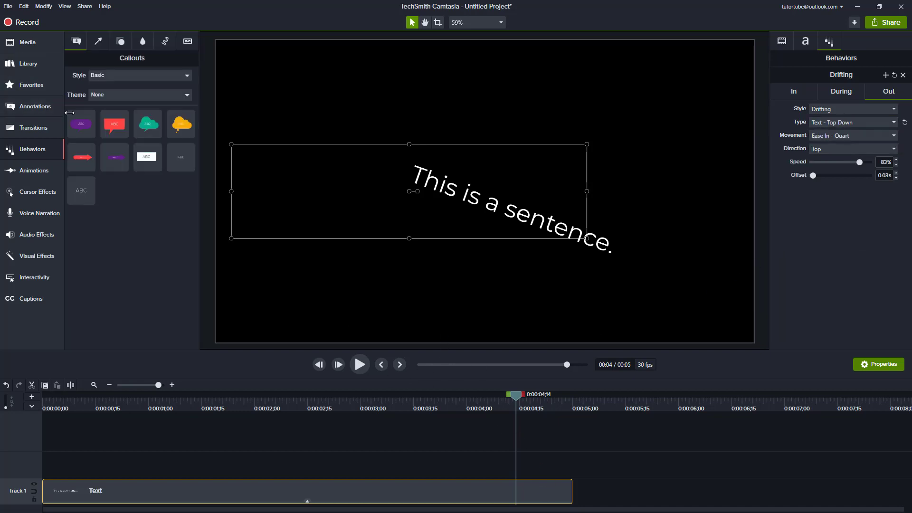
drag(118, 127, 470, 121)
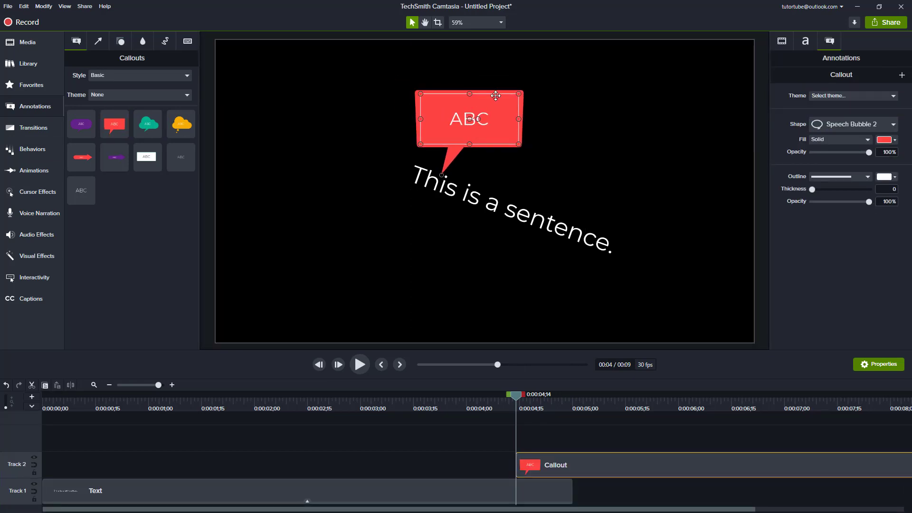
drag(578, 465, 55, 480)
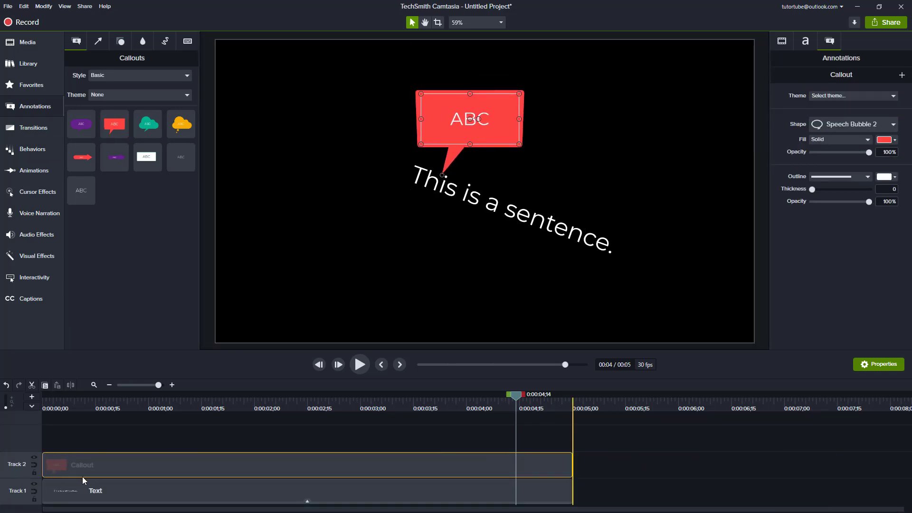
Apply the Drifting behavior to the speech bubble callout and compare its In settings with those of the text clip
click(34, 150)
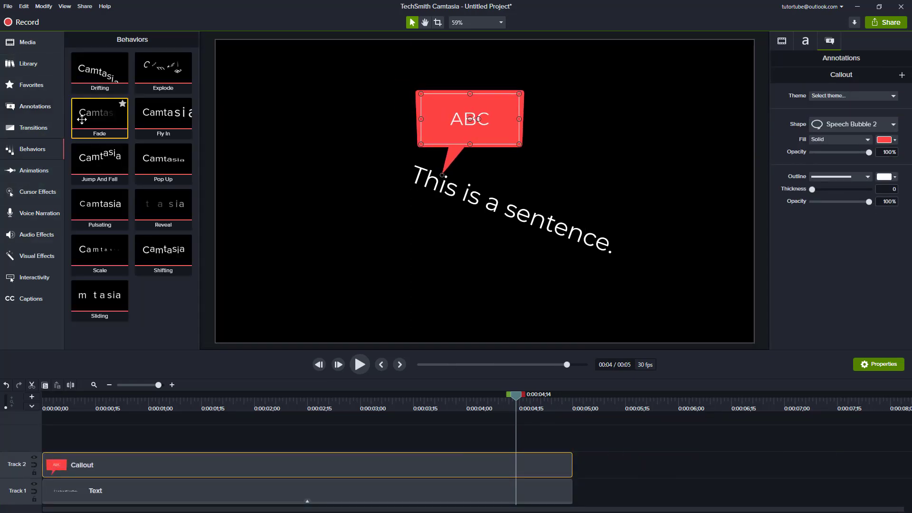
drag(100, 69, 68, 468)
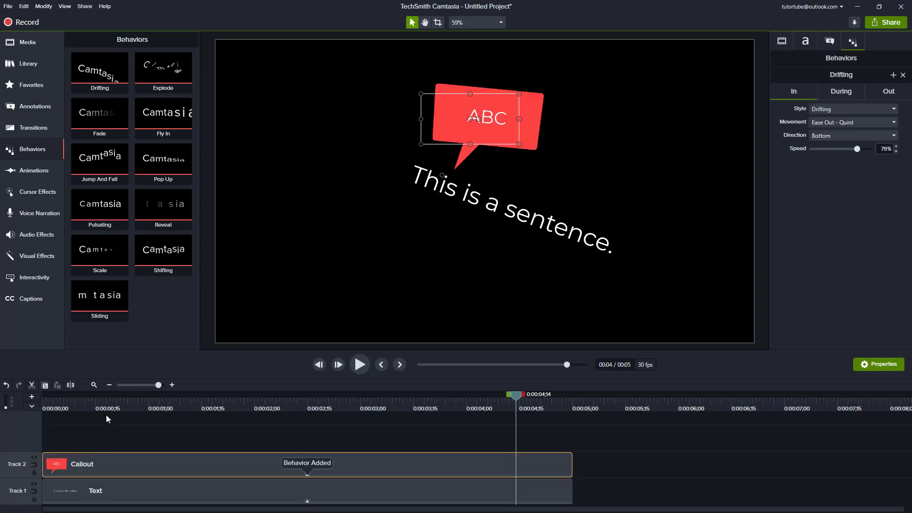
click(487, 489)
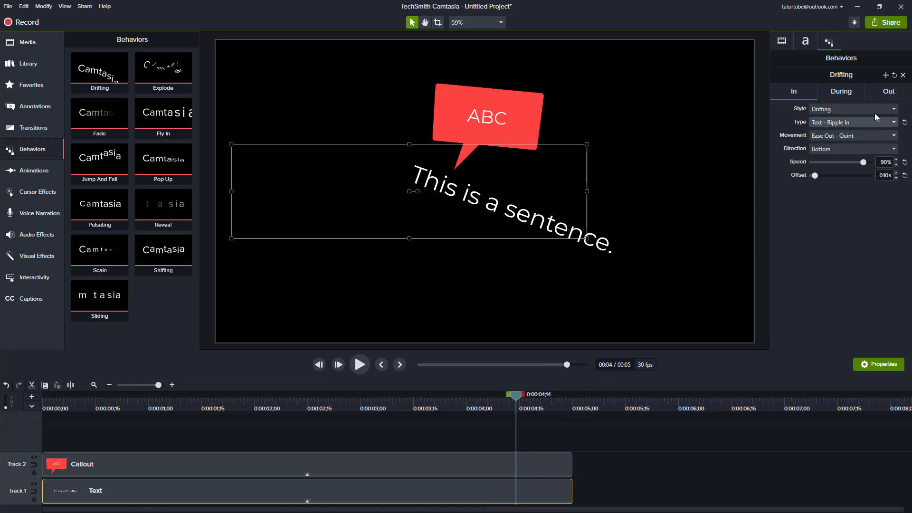
Delete the speech bubble callout and the text clip from the timeline
click(517, 466)
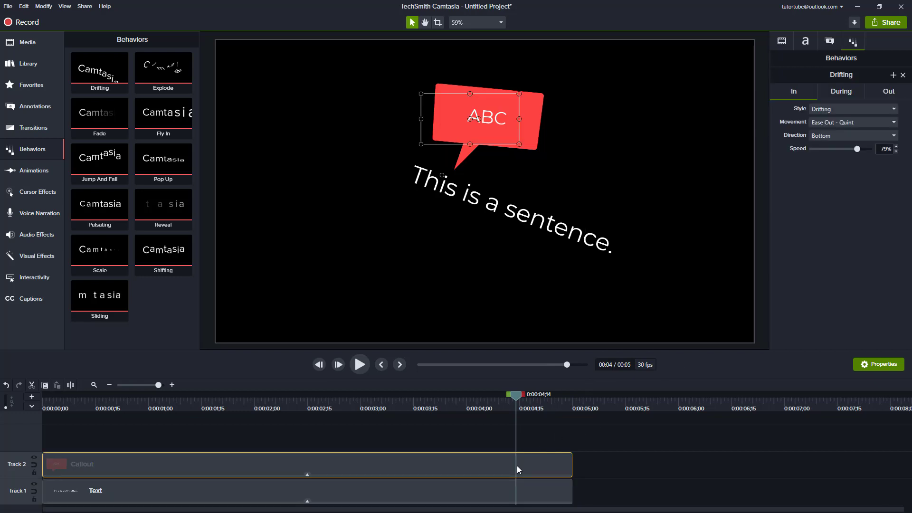
key(Delete)
click(484, 487)
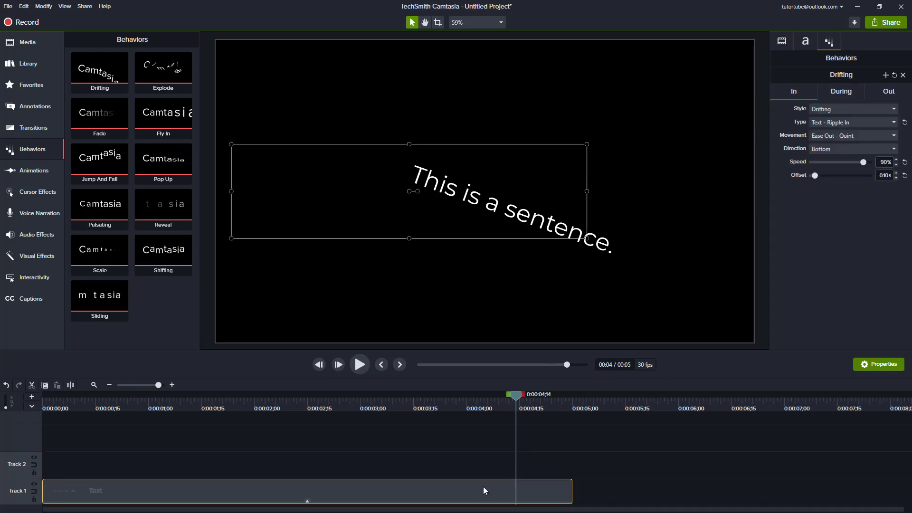
key(Delete)
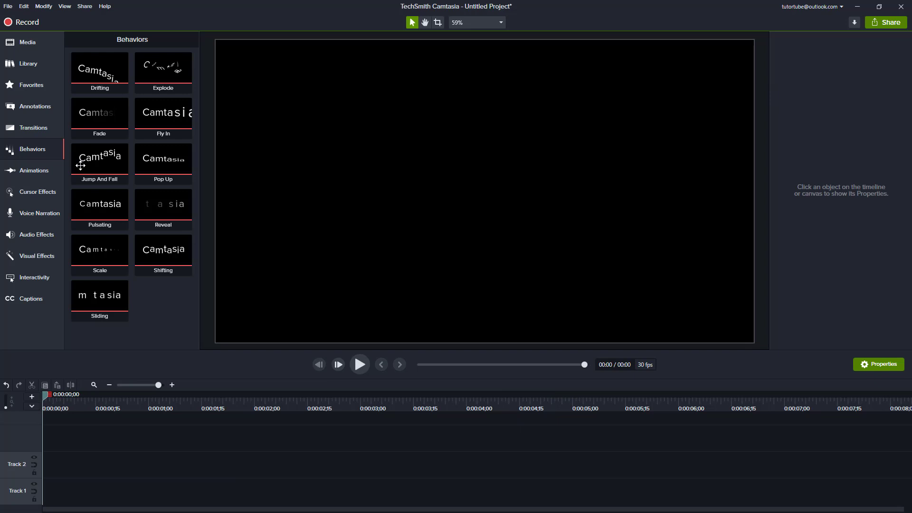
Add the Comp 1 clip from the TutorTube library to the start of Track 1
click(35, 39)
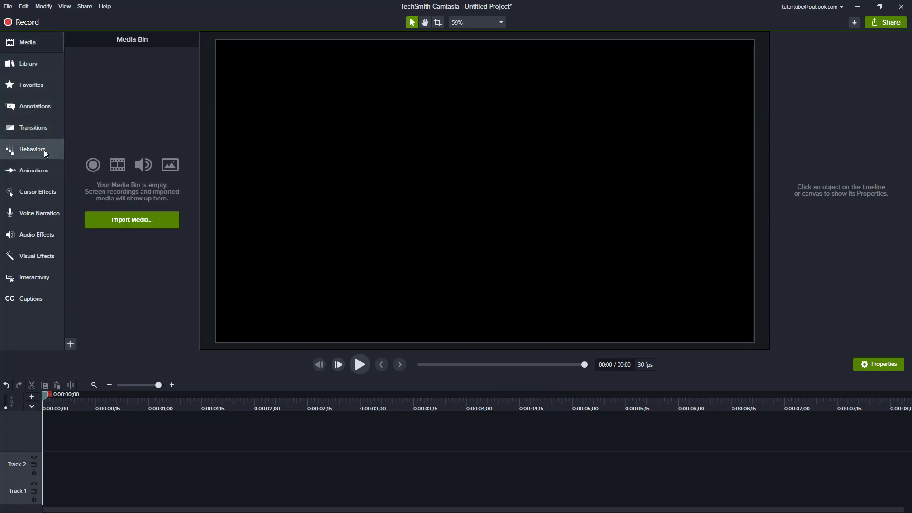
click(29, 63)
click(153, 56)
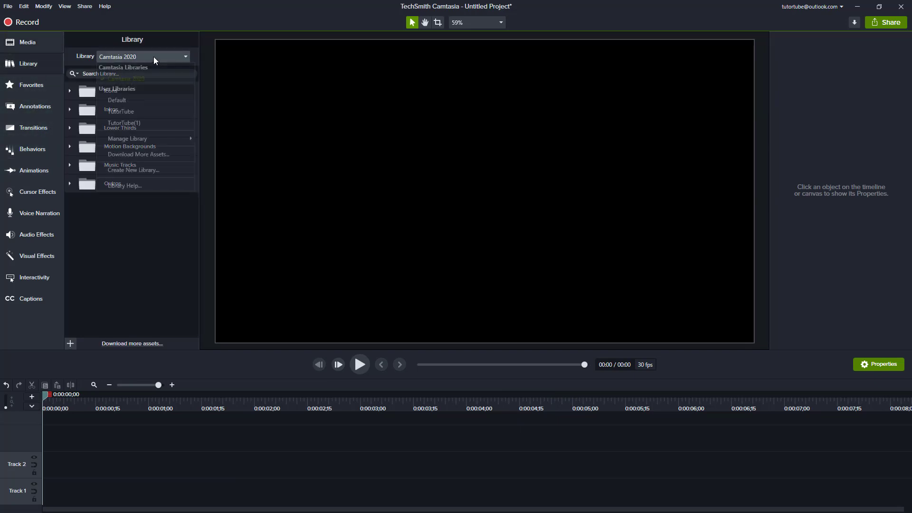
click(132, 116)
drag(102, 91, 27, 501)
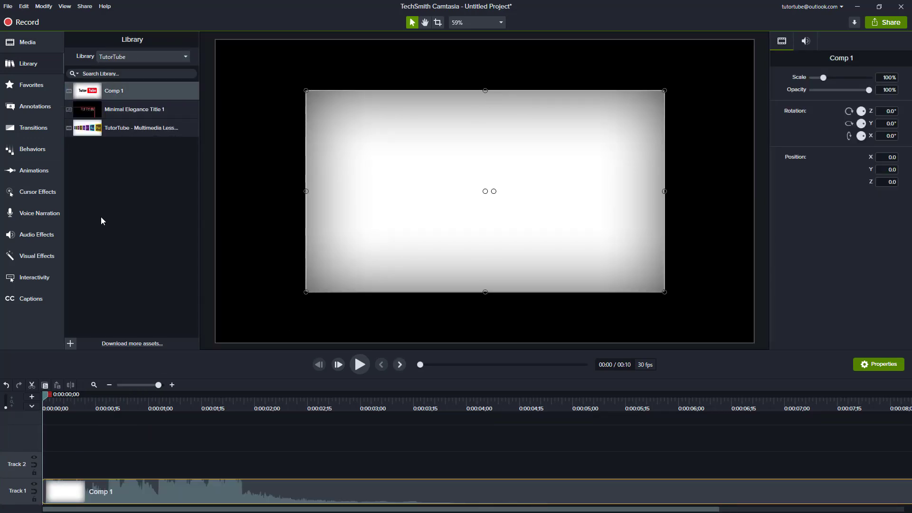
Apply the Fade and Fly In behaviors to the Comp 1 clip, scrubbing its opening to 0:00:01;09 to preview them
click(33, 148)
drag(102, 114, 82, 490)
drag(46, 401, 166, 431)
drag(163, 114, 54, 489)
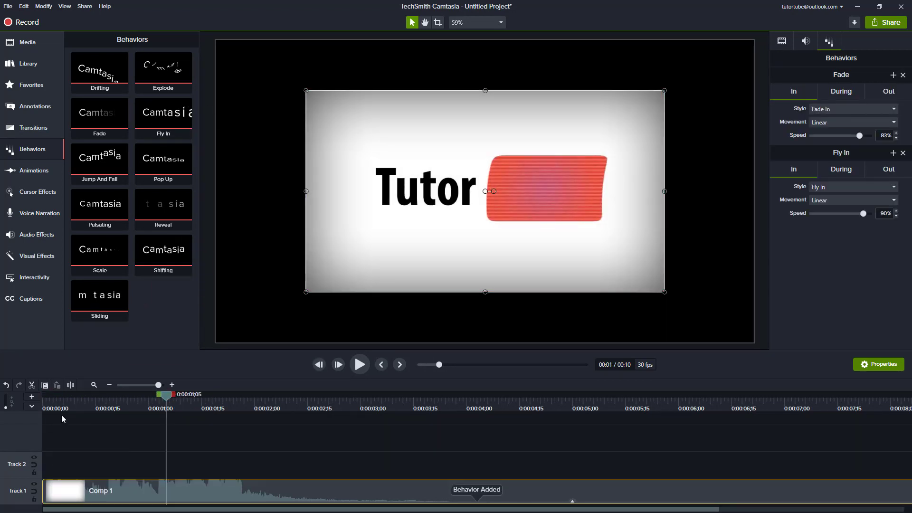
drag(98, 405, 180, 414)
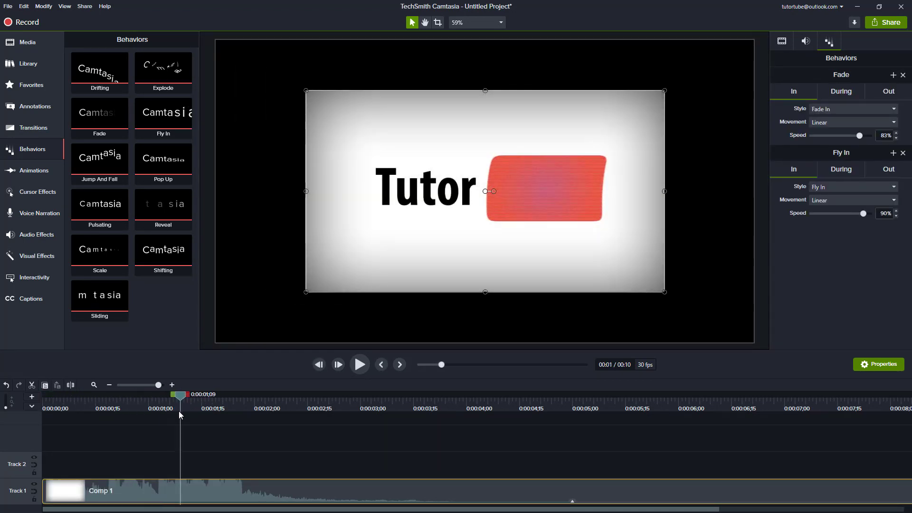